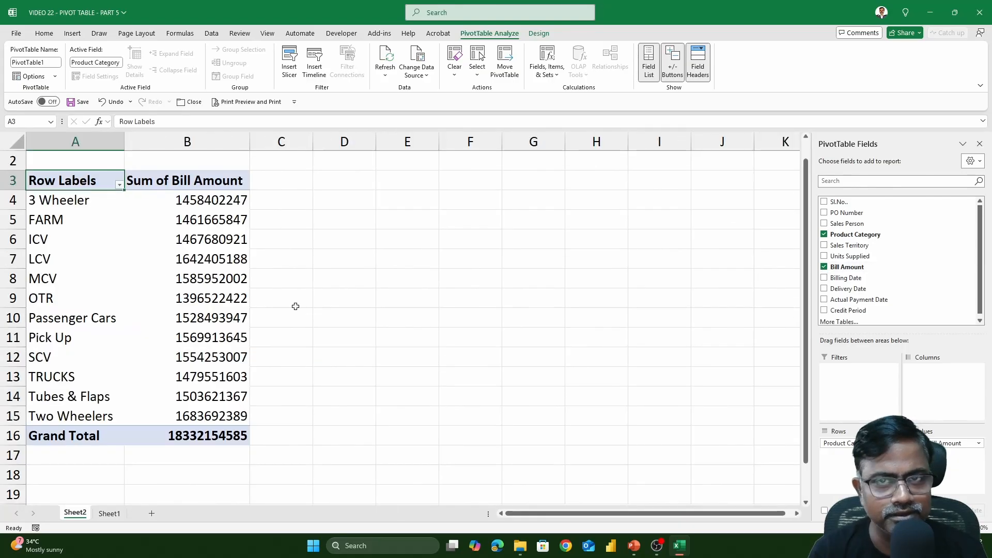
Step: Examine the pivot table's bill amounts by product category and the source data on Sheet1
{"action": "left_click", "coordinate": [224, 203]}
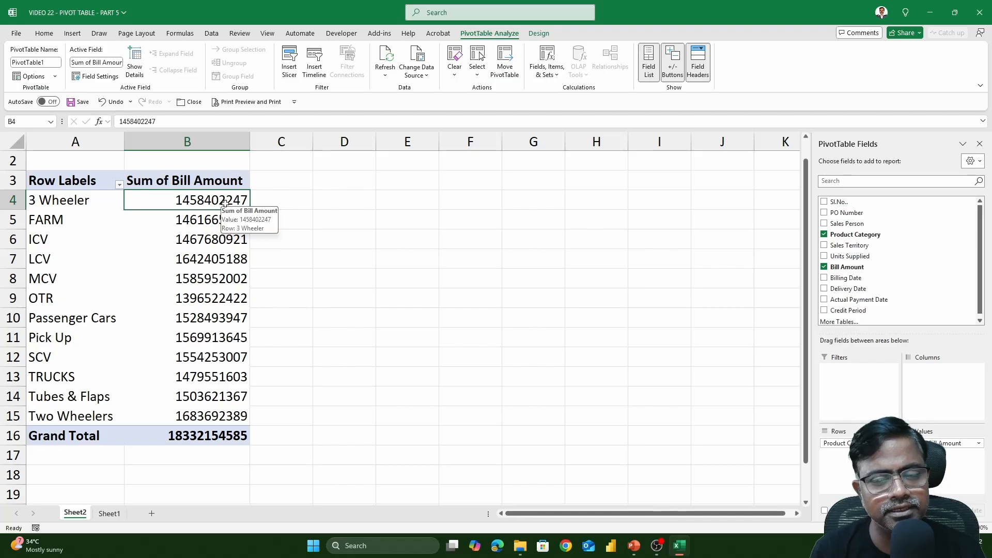
{"action": "left_click", "coordinate": [274, 179]}
{"action": "left_click", "coordinate": [226, 205]}
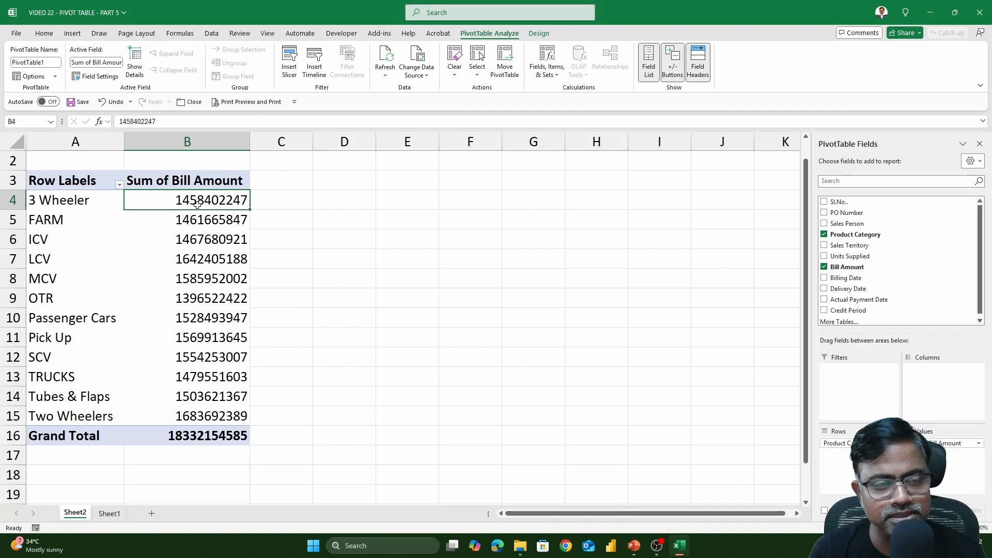
{"action": "mouse_move", "coordinate": [197, 204]}
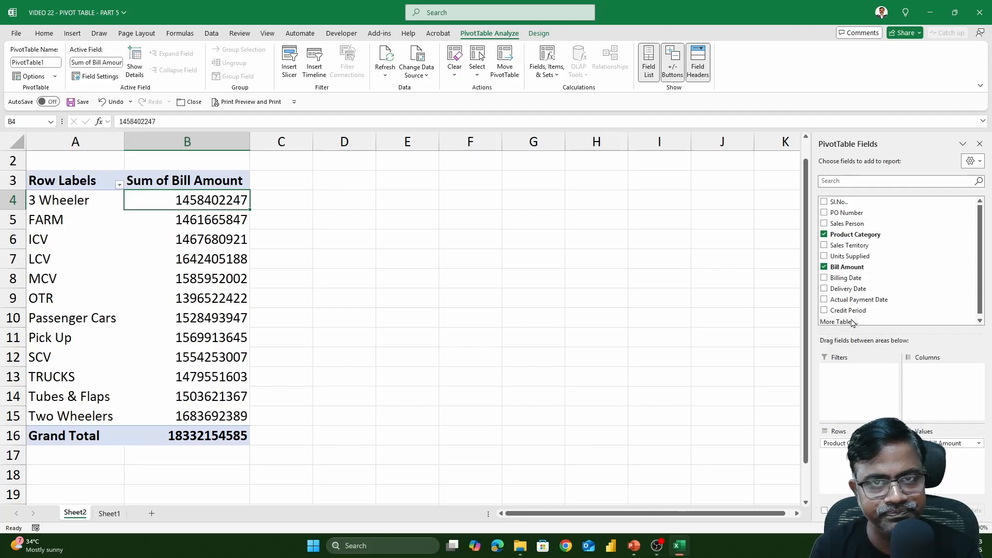
{"action": "left_click", "coordinate": [109, 513]}
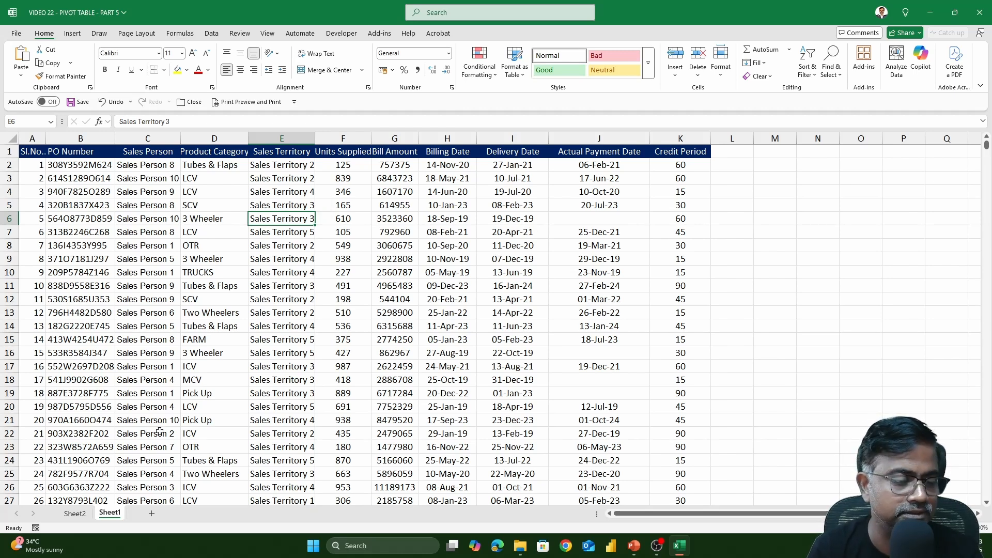
{"action": "left_click", "coordinate": [75, 514]}
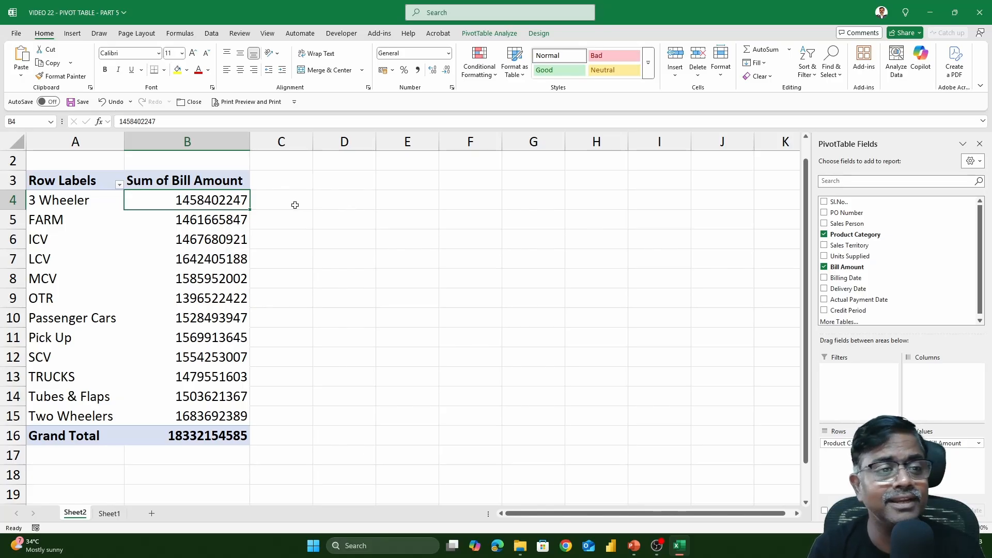
Step: Enter a formula in C4 that multiplies the 3 Wheeler bill amount from the pivot table by 10%
{"action": "scroll", "coordinate": [302, 210], "scroll_direction": "up", "scroll_amount": 1, "text": "ctrl"}
{"action": "left_click", "coordinate": [305, 191]}
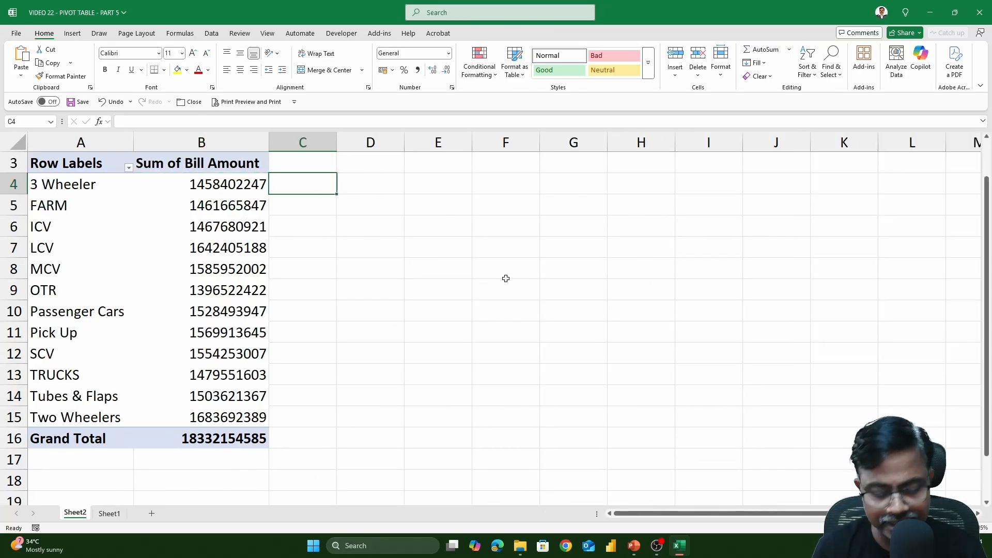
{"action": "key", "text": "F2"}
{"action": "type", "text": "="}
{"action": "left_click", "coordinate": [256, 182]}
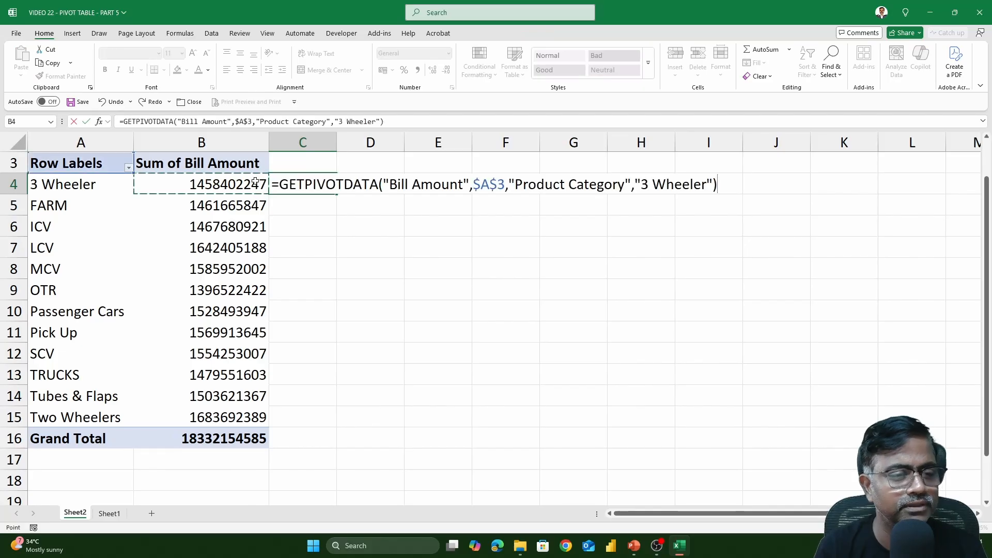
{"action": "type", "text": "*"}
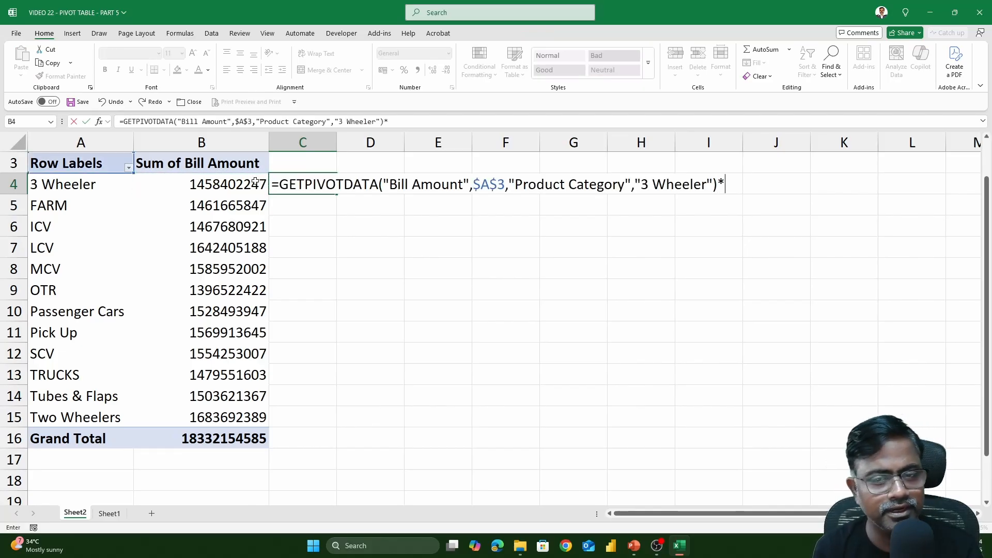
{"action": "type", "text": "10%"}
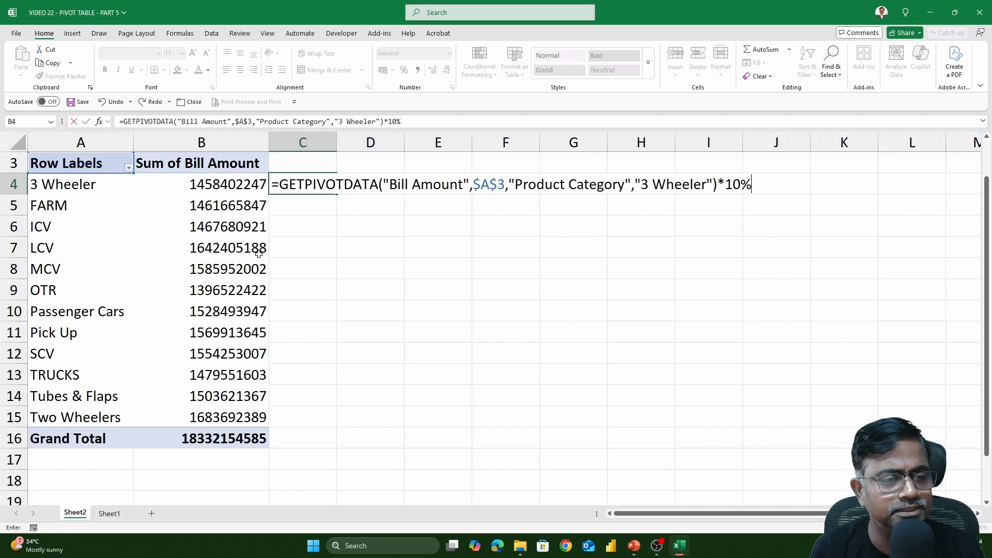
{"action": "scroll", "coordinate": [238, 245], "scroll_direction": "up", "scroll_amount": 1}
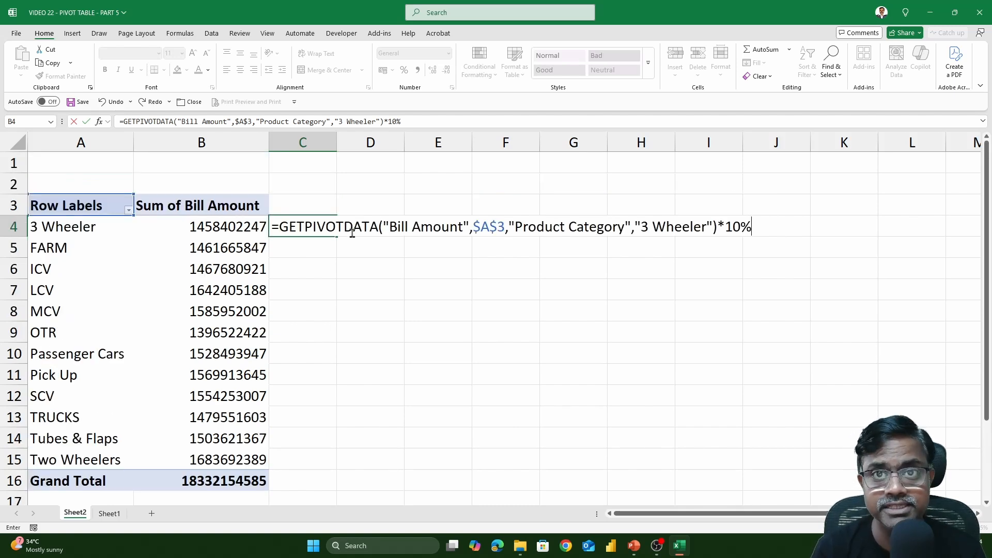
{"action": "key", "text": "Return"}
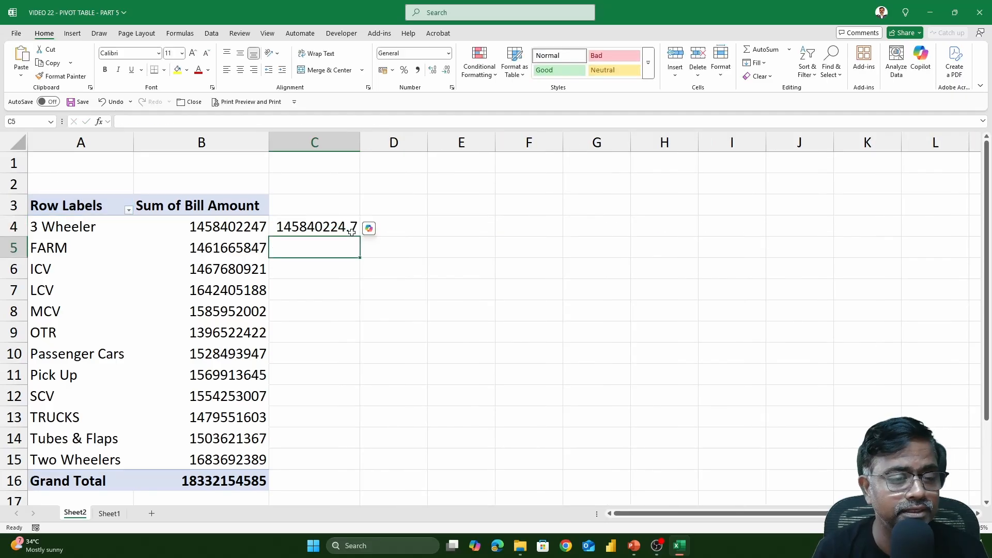
Step: Fill the C4 formula down to C15 and inspect its $A$3 and "3 Wheeler" arguments
{"action": "left_click", "coordinate": [352, 228]}
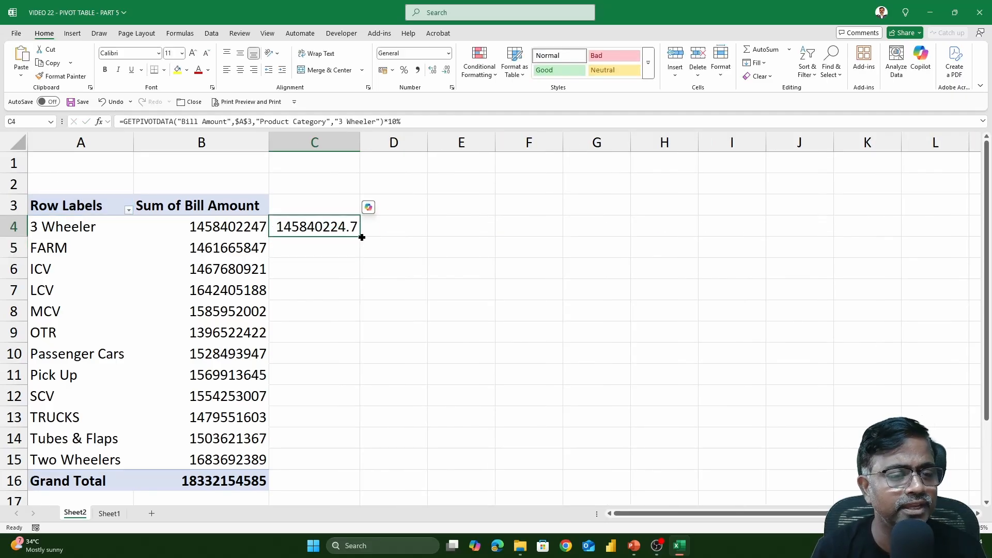
{"action": "left_click_drag", "start_coordinate": [360, 237], "coordinate": [343, 466]}
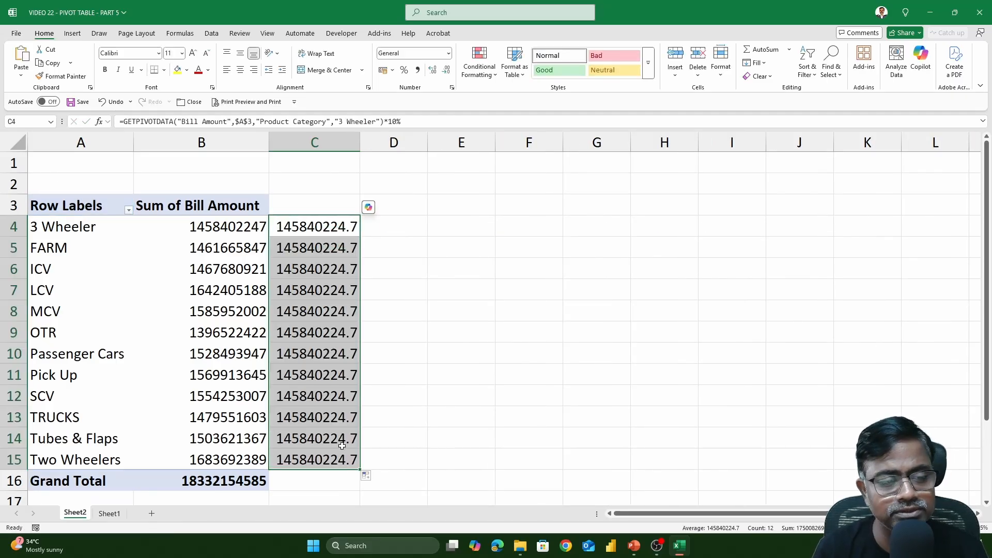
{"action": "double_click", "coordinate": [309, 226]}
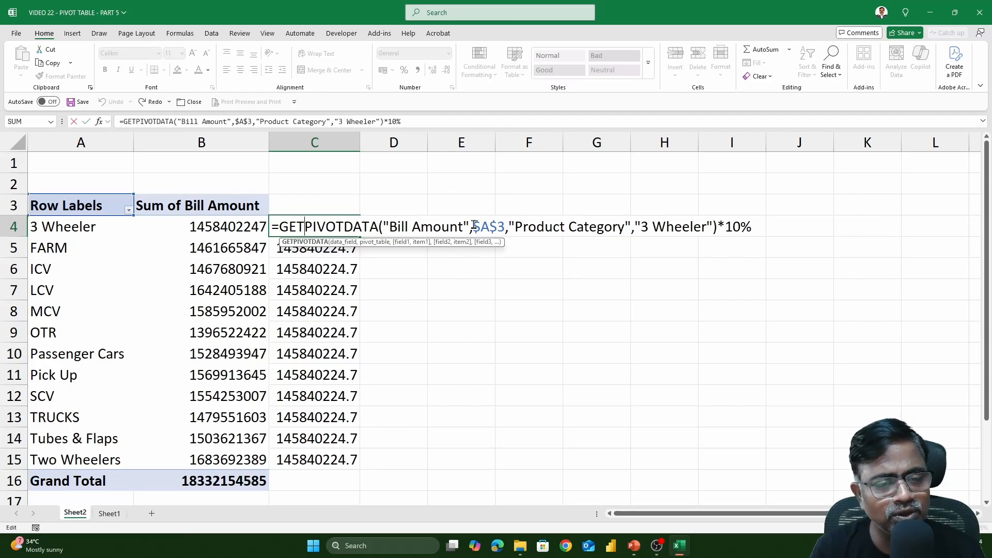
{"action": "left_click_drag", "start_coordinate": [472, 227], "coordinate": [505, 227]}
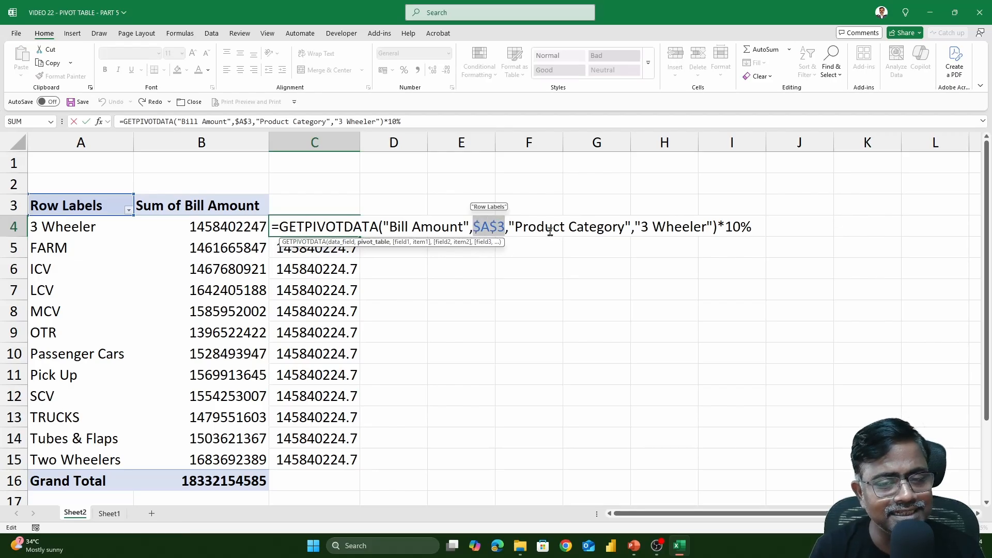
{"action": "left_click_drag", "start_coordinate": [641, 228], "coordinate": [701, 228]}
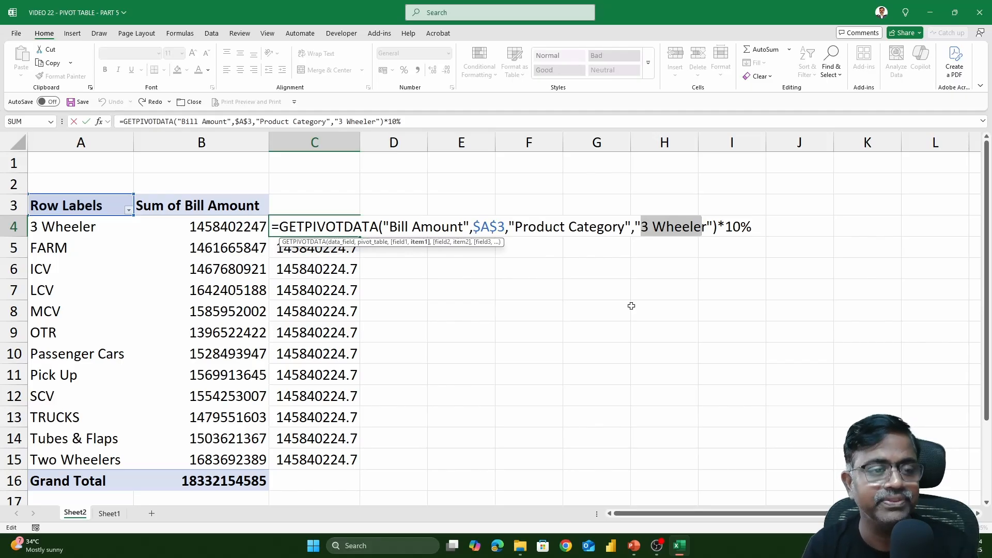
Step: Clear the discount formulas from C4:C15 beside the pivot table
{"action": "key", "text": "ctrl+Return"}
{"action": "key", "text": "ctrl+shift+Down"}
{"action": "key", "text": "Delete"}
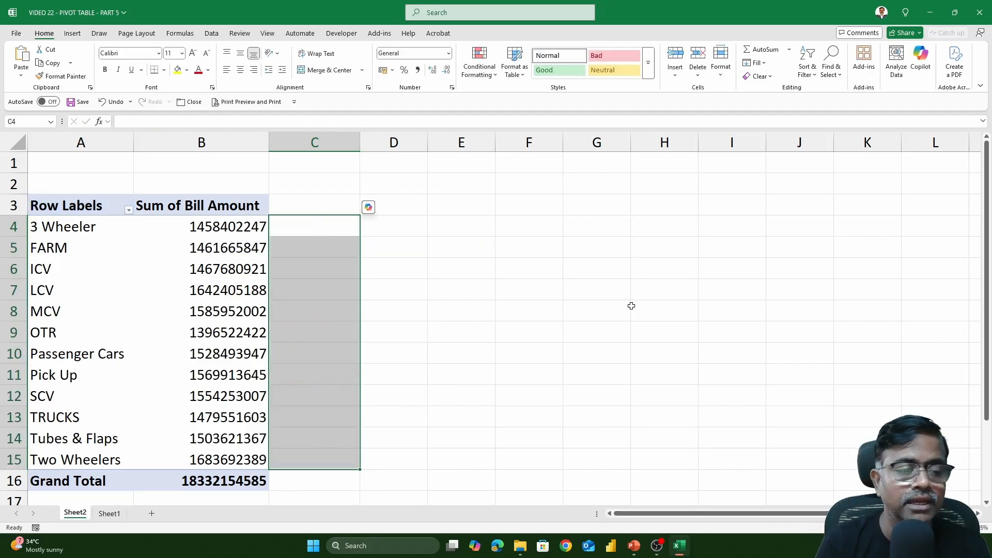
Step: Start a new calculated field in the pivot table and name it Discount
{"action": "left_click", "coordinate": [245, 231]}
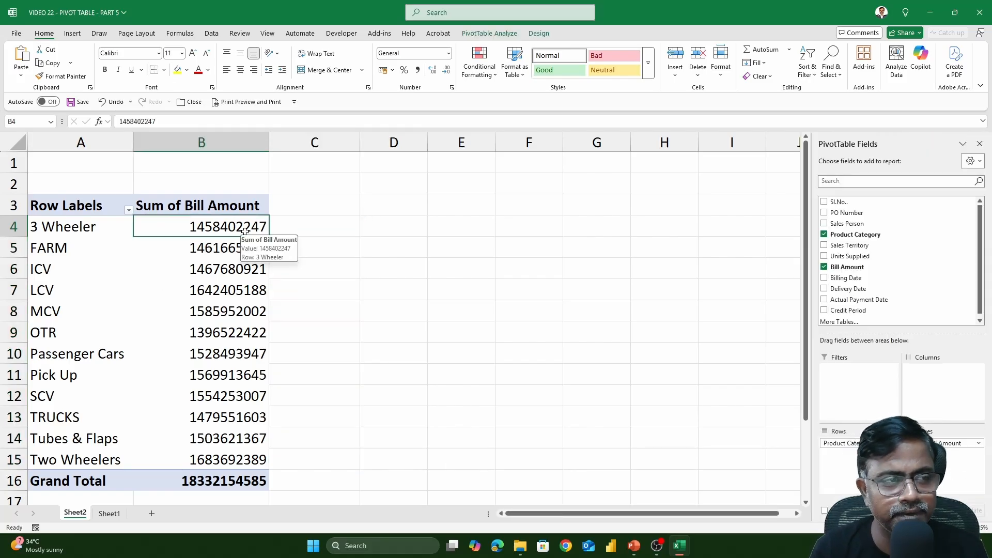
{"action": "left_click", "coordinate": [489, 34]}
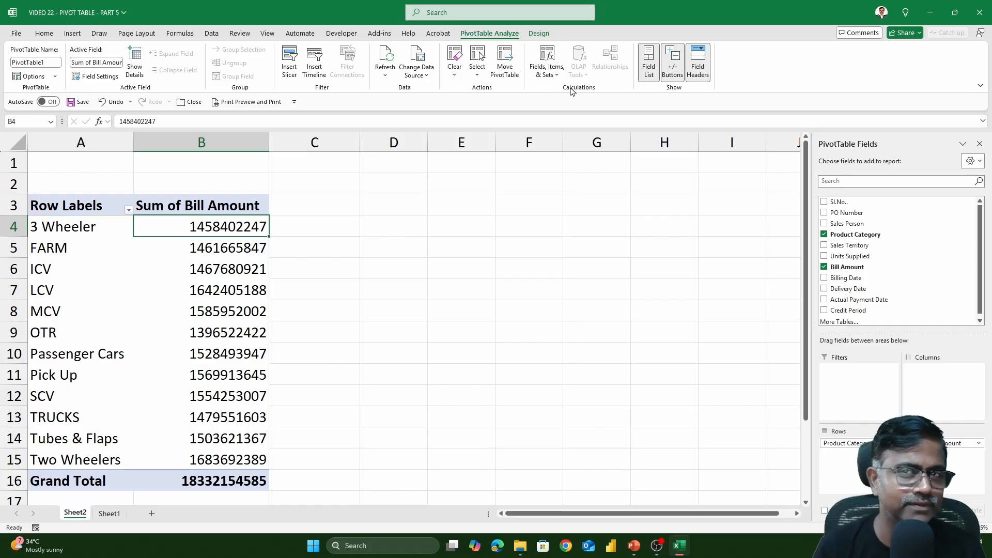
{"action": "left_click", "coordinate": [551, 76]}
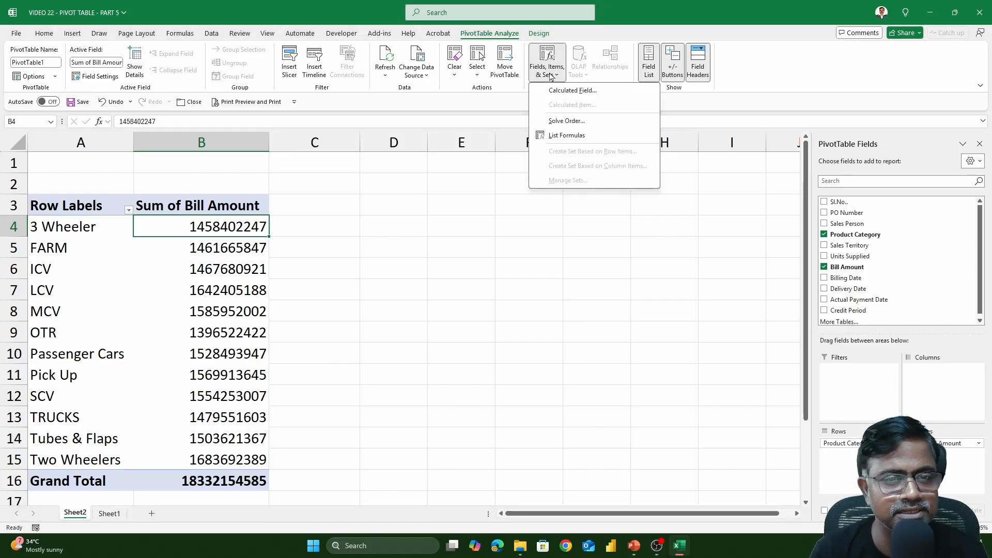
{"action": "left_click", "coordinate": [581, 92]}
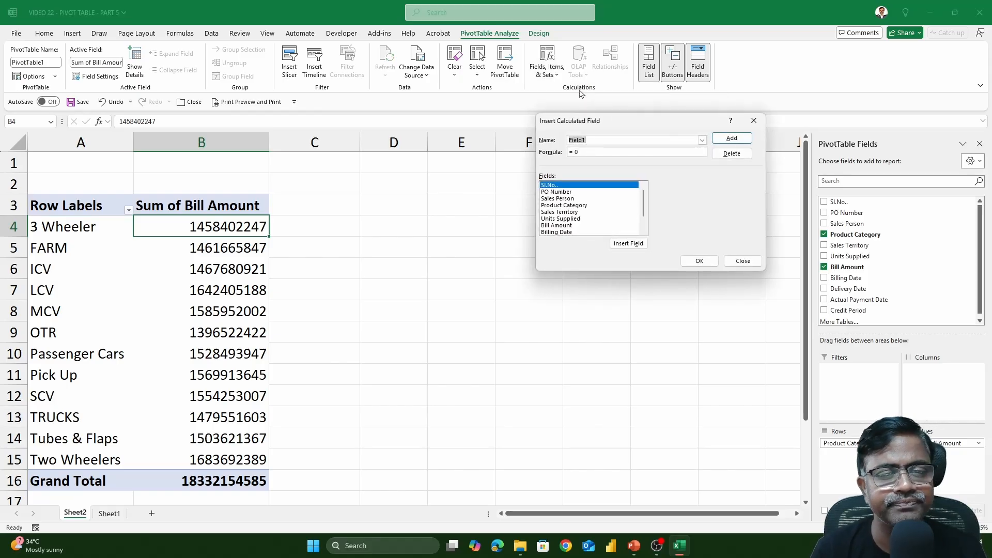
{"action": "left_click_drag", "start_coordinate": [628, 126], "coordinate": [603, 171]}
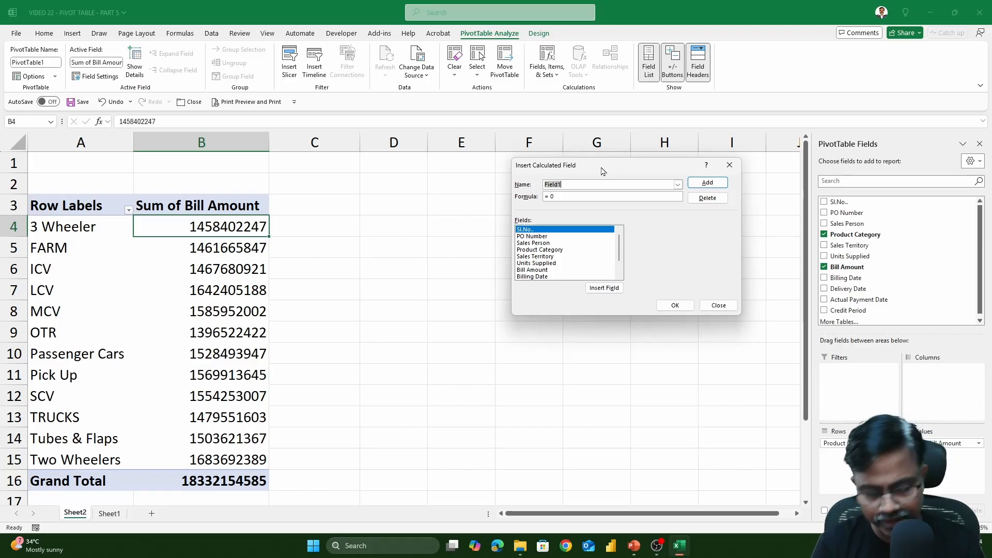
{"action": "type", "text": "Discount"}
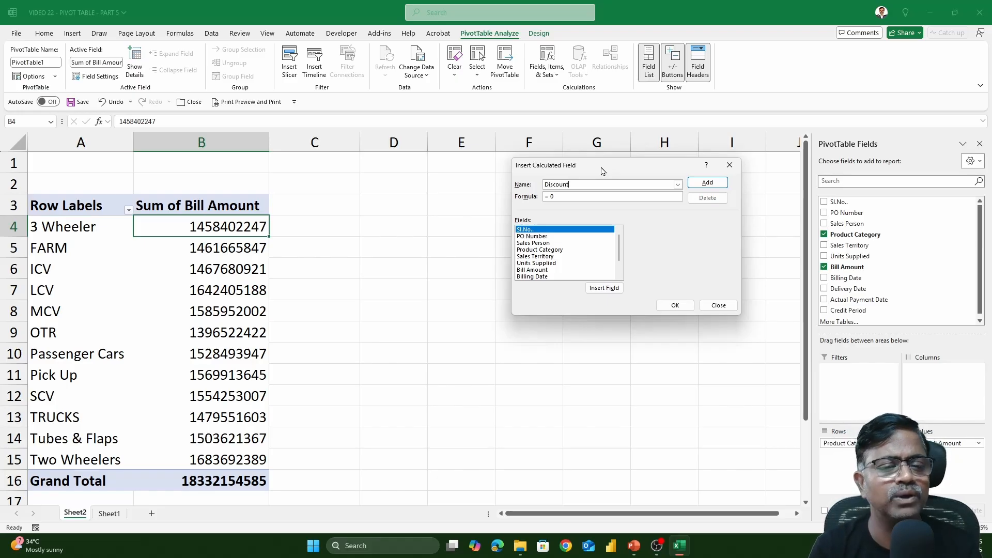
Step: Set the Discount field's formula to = 'Bill Amount'*10% and add the field to the pivot table
{"action": "left_click", "coordinate": [590, 198]}
{"action": "key", "text": "BackSpace"}
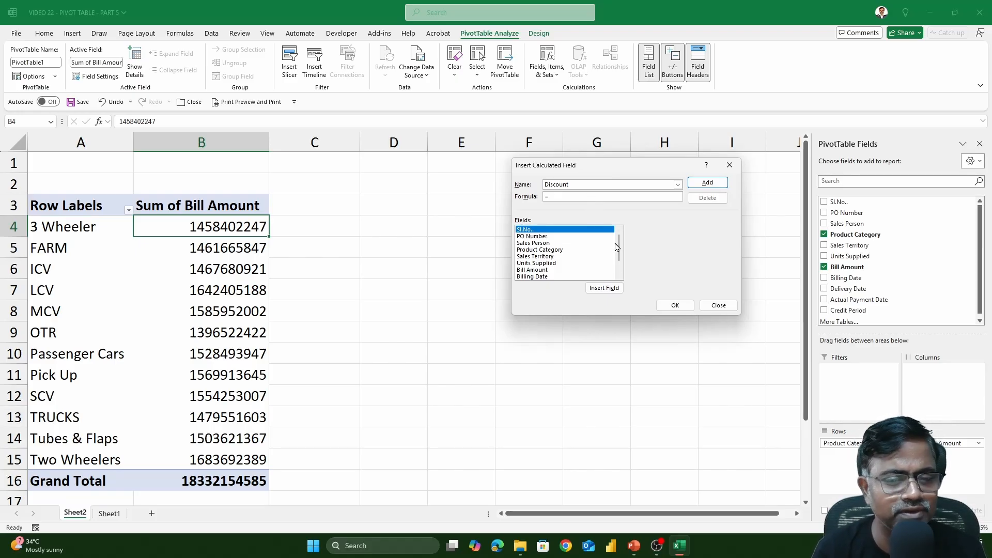
{"action": "scroll", "coordinate": [620, 244], "scroll_direction": "down", "scroll_amount": 1}
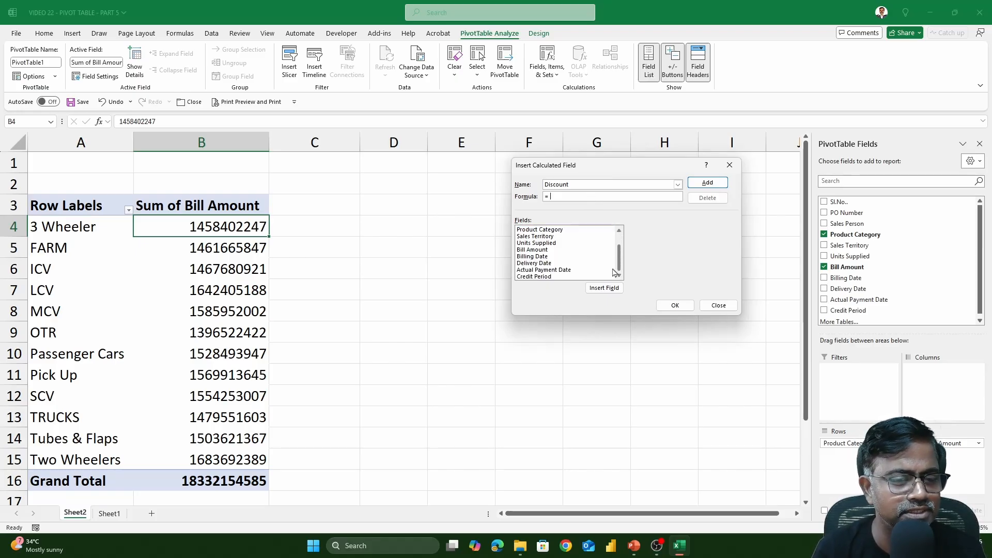
{"action": "double_click", "coordinate": [540, 251]}
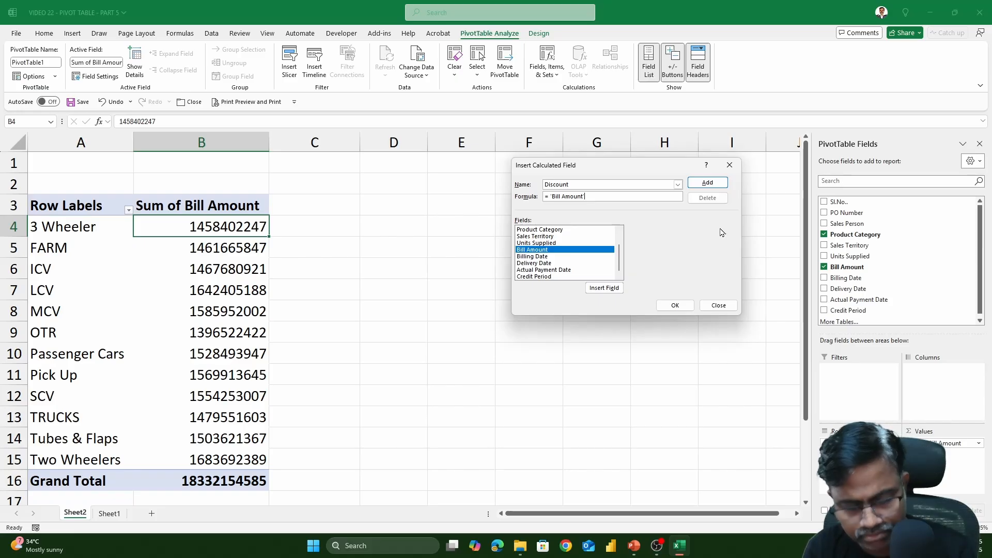
{"action": "type", "text": "*"}
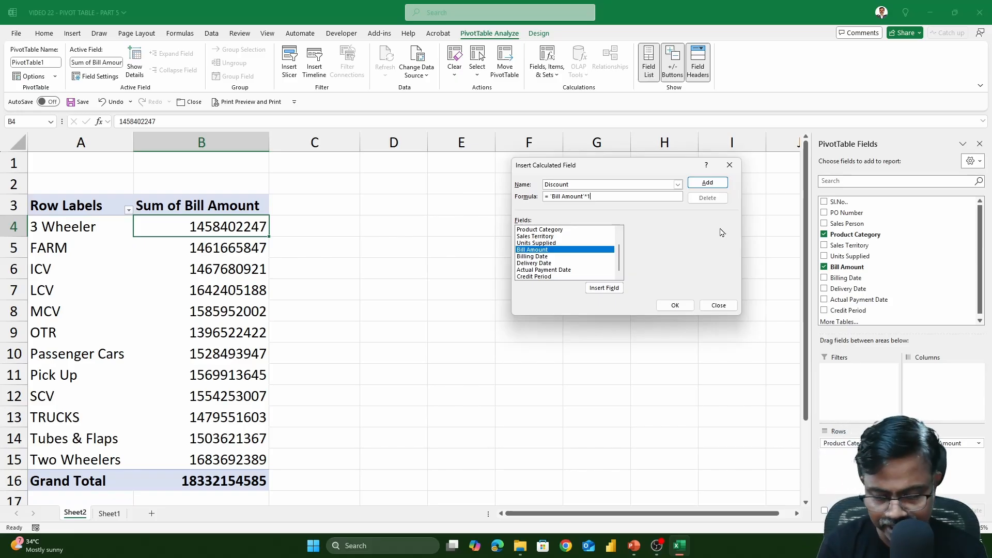
{"action": "type", "text": "10%"}
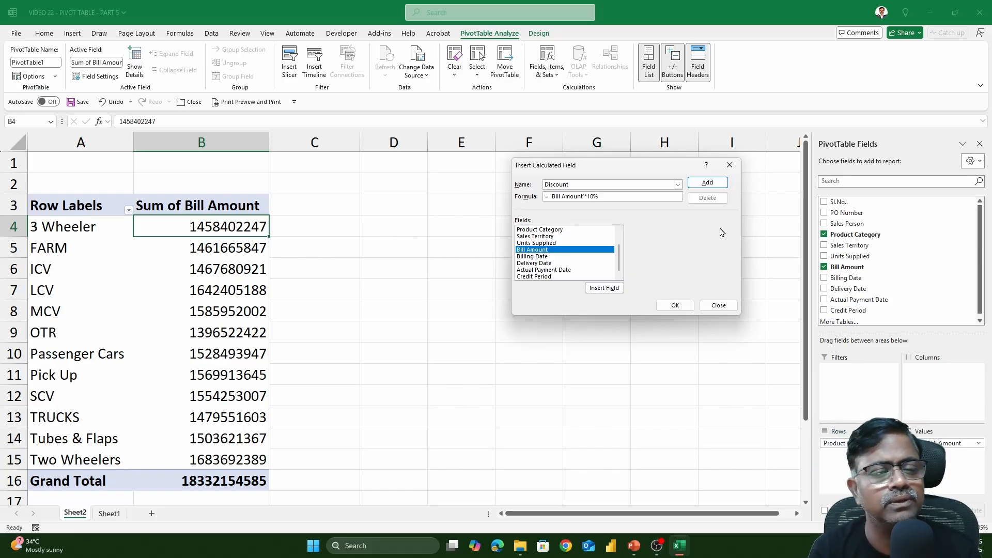
{"action": "left_click", "coordinate": [679, 306]}
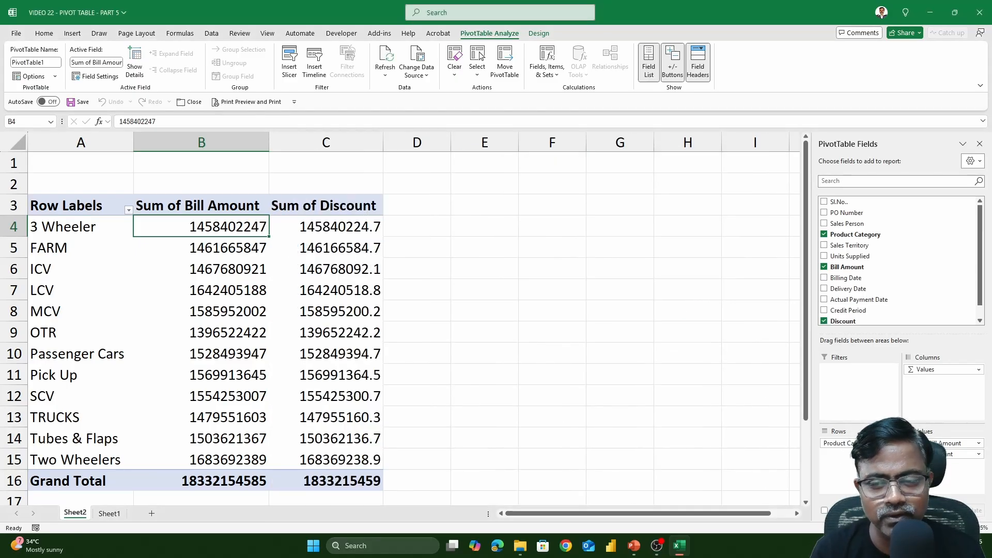
Step: Start another calculated field in the pivot table and name it After Discount
{"action": "scroll", "coordinate": [844, 318], "scroll_direction": "down", "scroll_amount": 1}
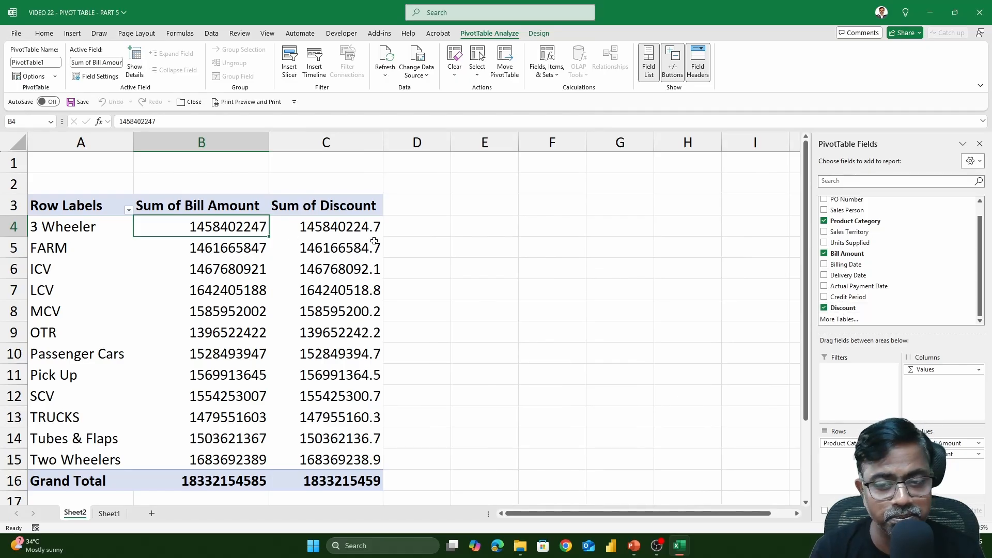
{"action": "mouse_move", "coordinate": [374, 241]}
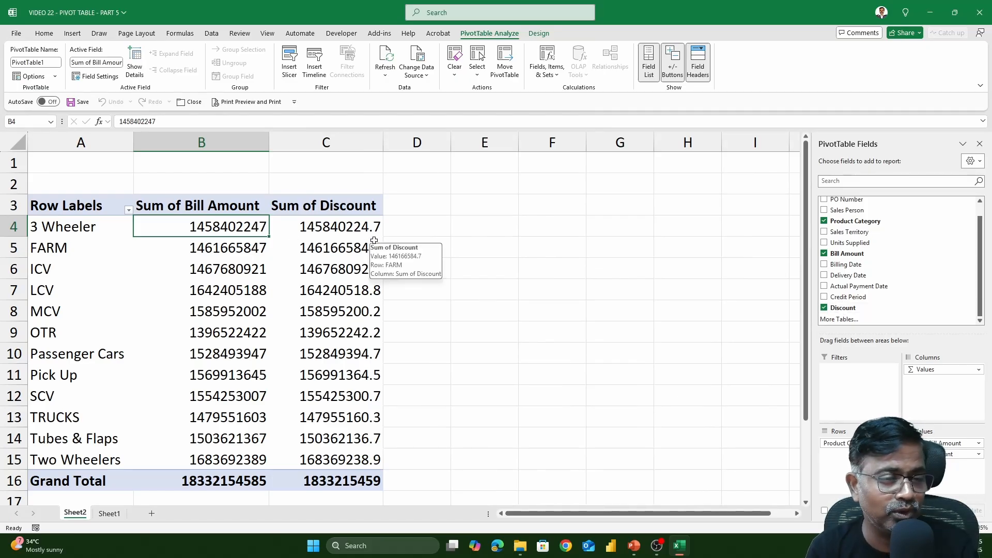
{"action": "mouse_move", "coordinate": [285, 217]}
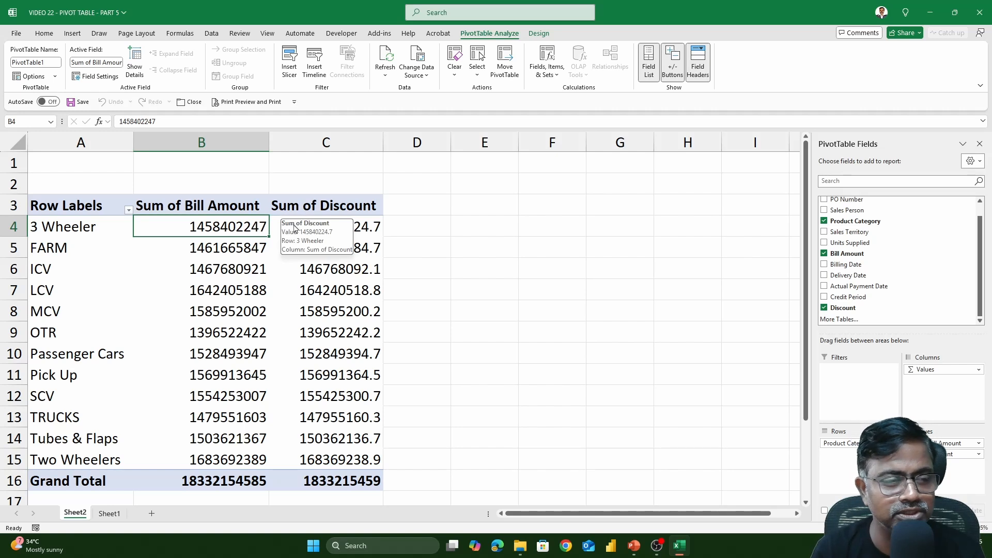
{"action": "mouse_move", "coordinate": [224, 206]}
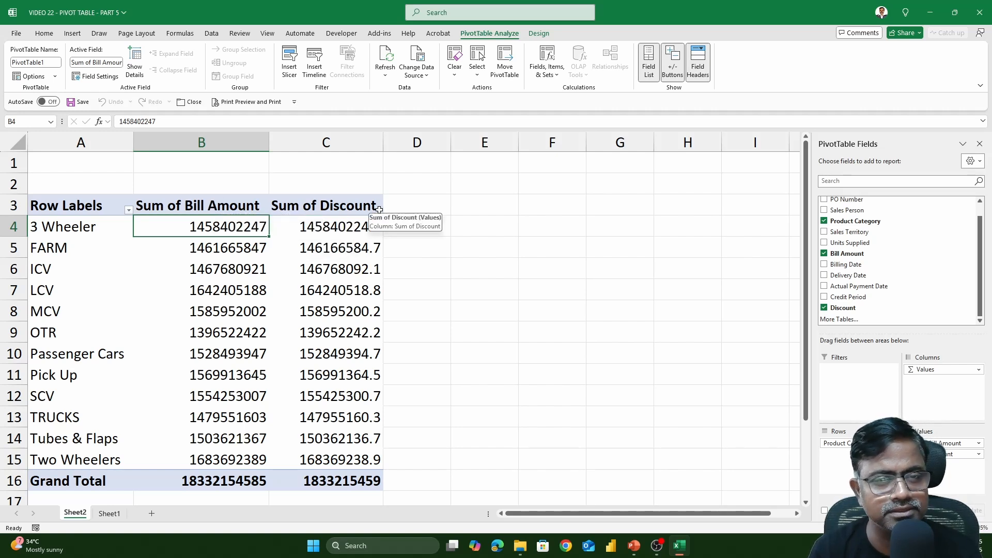
{"action": "left_click", "coordinate": [545, 73]}
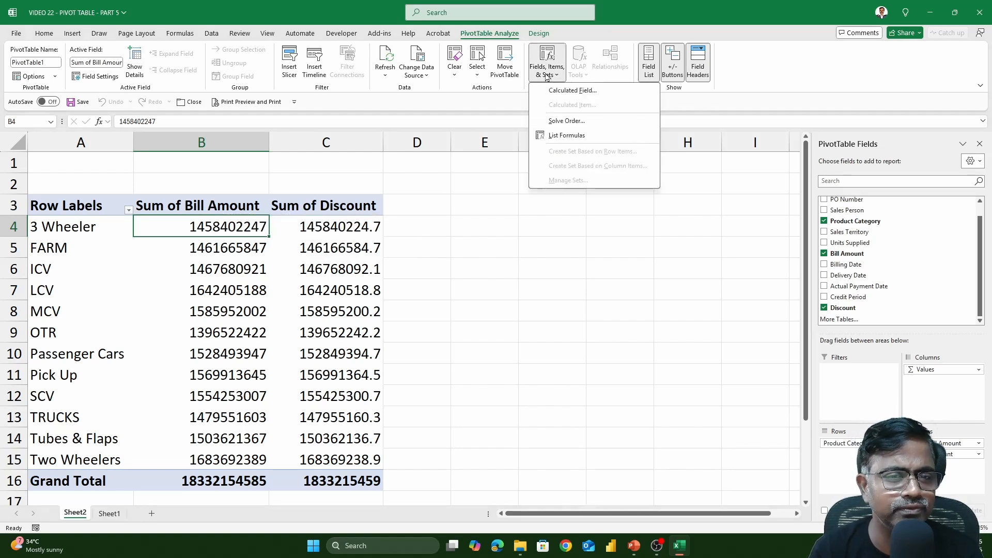
{"action": "left_click", "coordinate": [561, 91]}
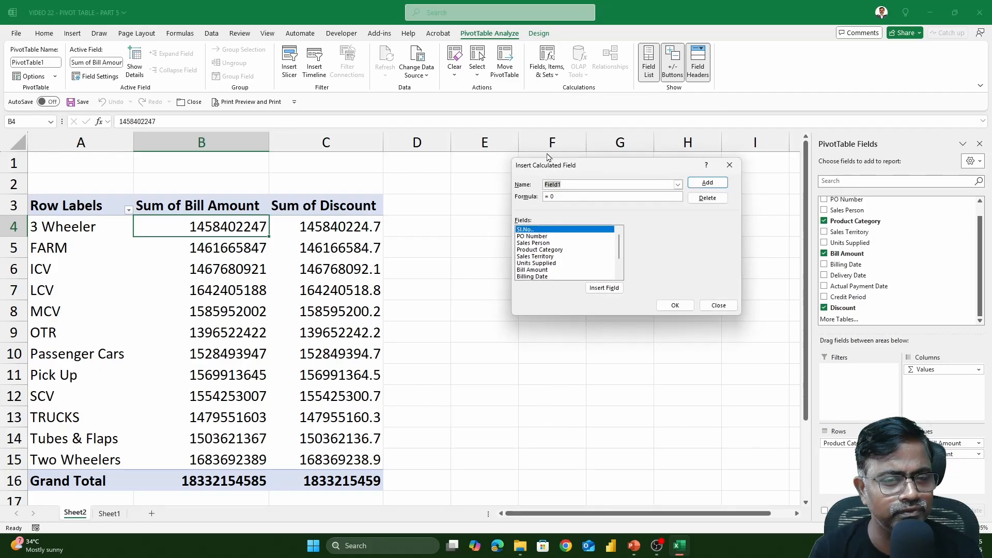
{"action": "type", "text": "After Discount"}
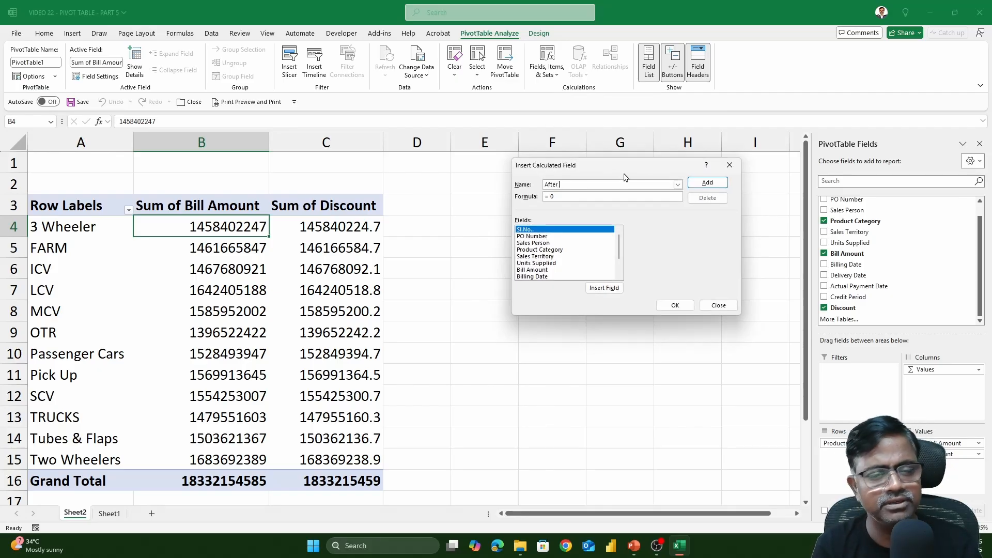
Step: Set the After Discount field's formula to = 'Bill Amount'- Discount and add the field to the pivot table
{"action": "left_click", "coordinate": [598, 198]}
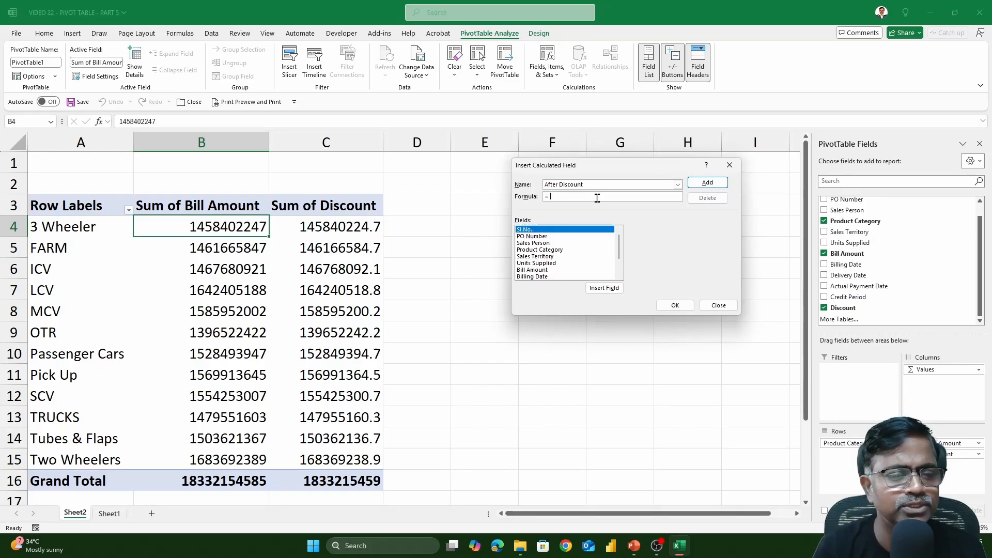
{"action": "scroll", "coordinate": [573, 256], "scroll_direction": "down", "scroll_amount": 2}
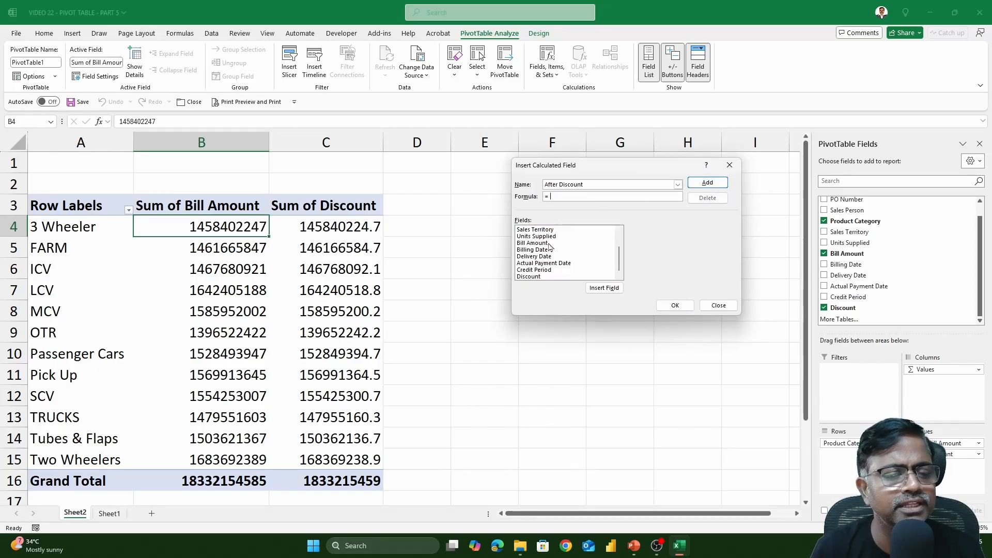
{"action": "double_click", "coordinate": [533, 243]}
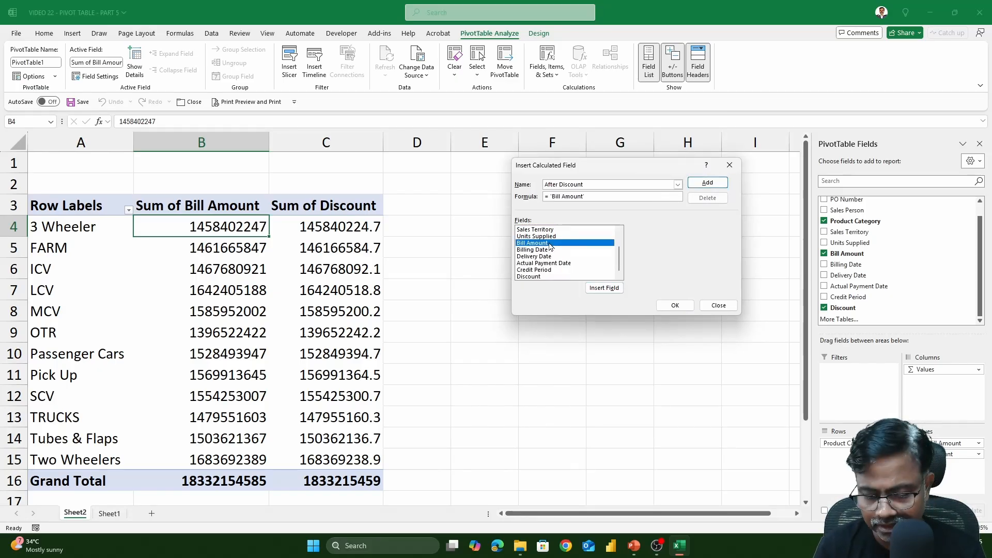
{"action": "type", "text": "-"}
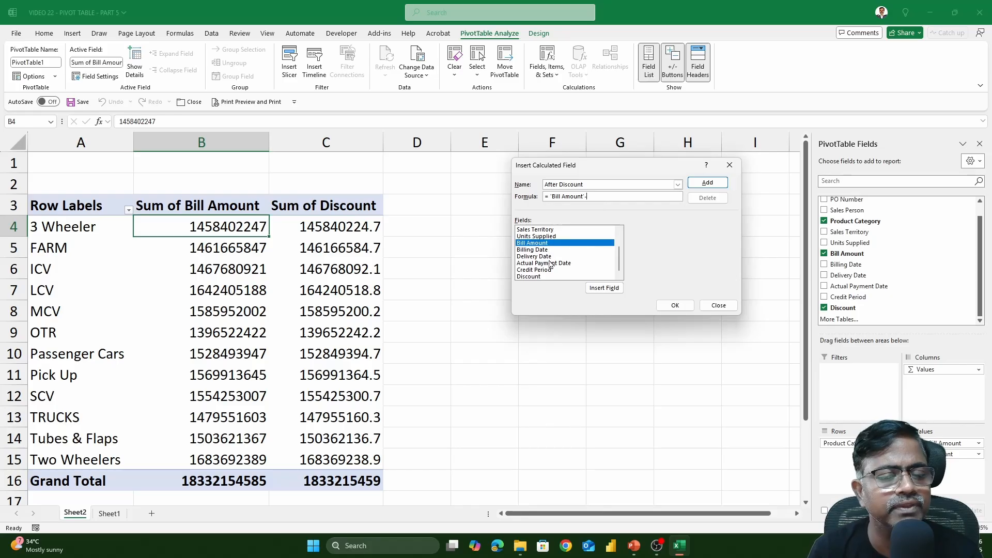
{"action": "double_click", "coordinate": [546, 277]}
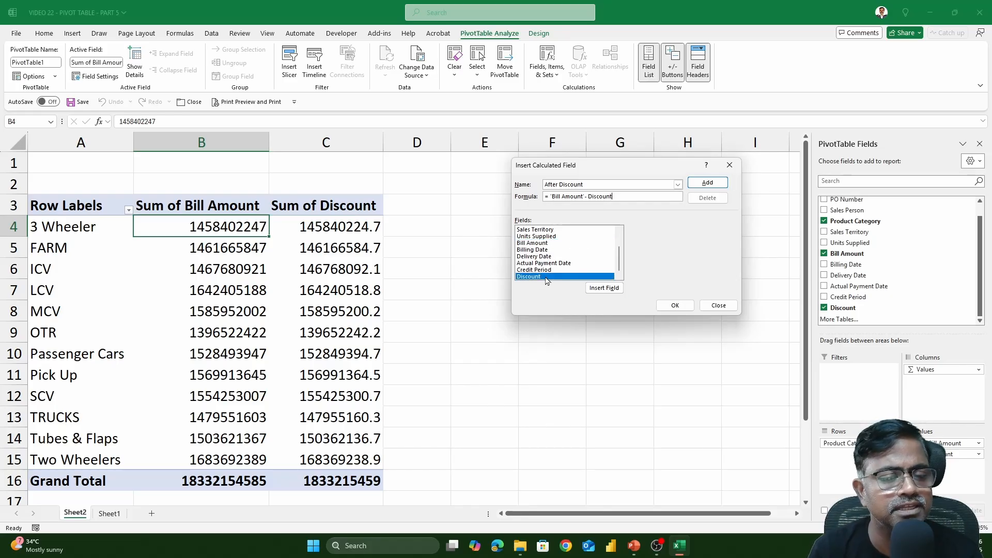
{"action": "left_click", "coordinate": [676, 305]}
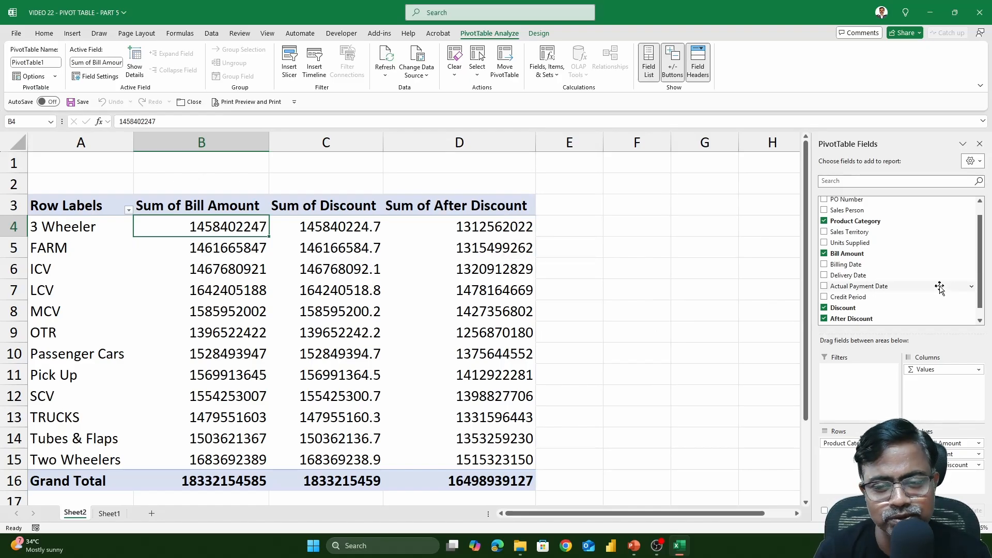
Step: Compare the pivot table's field list with the source data columns on Sheet1, and return to Sheet2
{"action": "scroll", "coordinate": [939, 287], "scroll_direction": "down", "scroll_amount": 1}
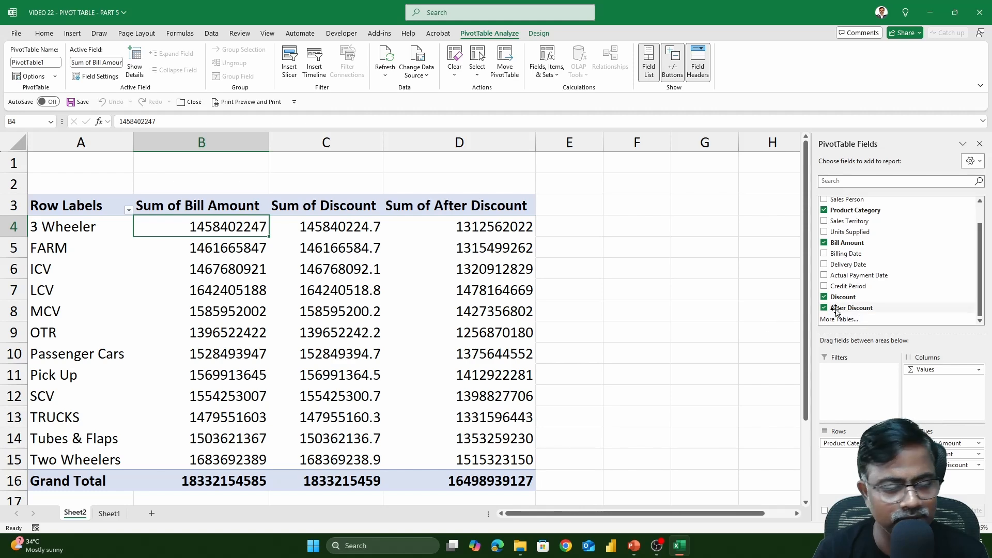
{"action": "left_click", "coordinate": [109, 513]}
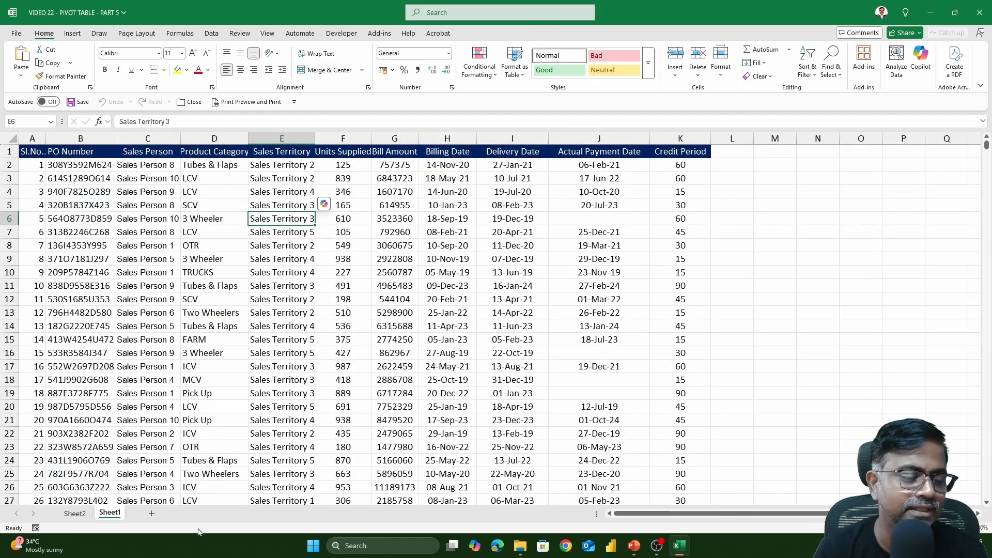
{"action": "left_click", "coordinate": [75, 514]}
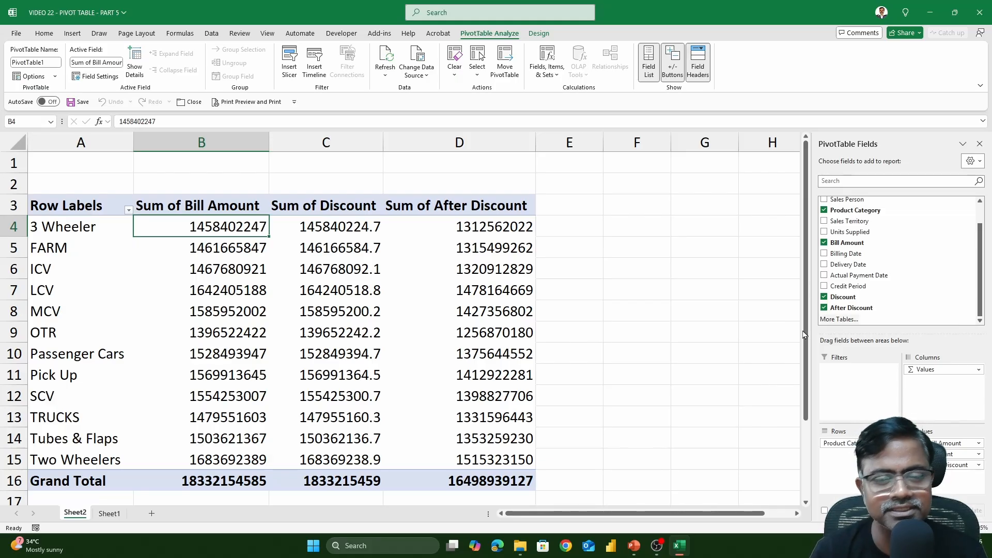
{"action": "mouse_move", "coordinate": [331, 304]}
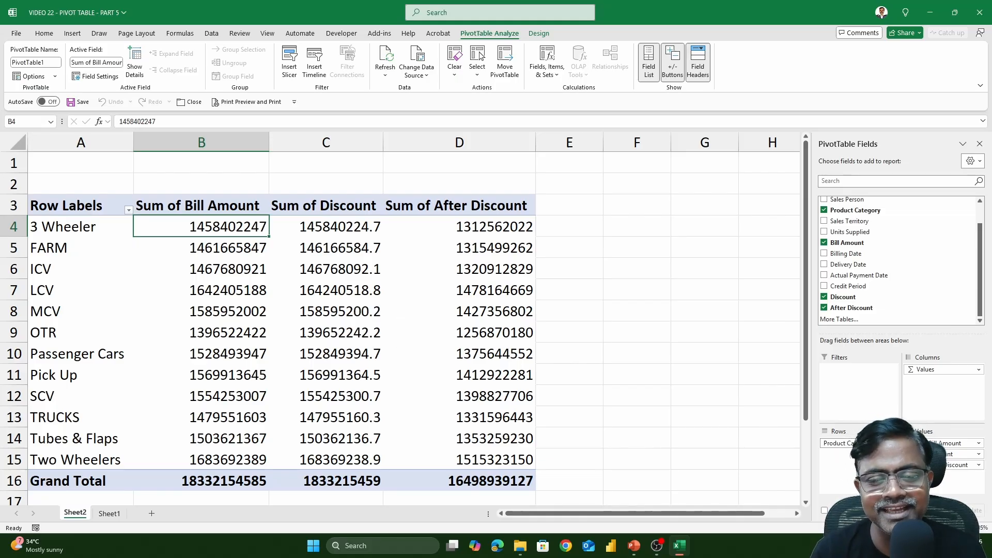
Step: Replace Product Category with Sales Territory in the pivot rows and remove the Bill Amount and Discount values
{"action": "left_click_drag", "start_coordinate": [857, 433], "coordinate": [881, 271]}
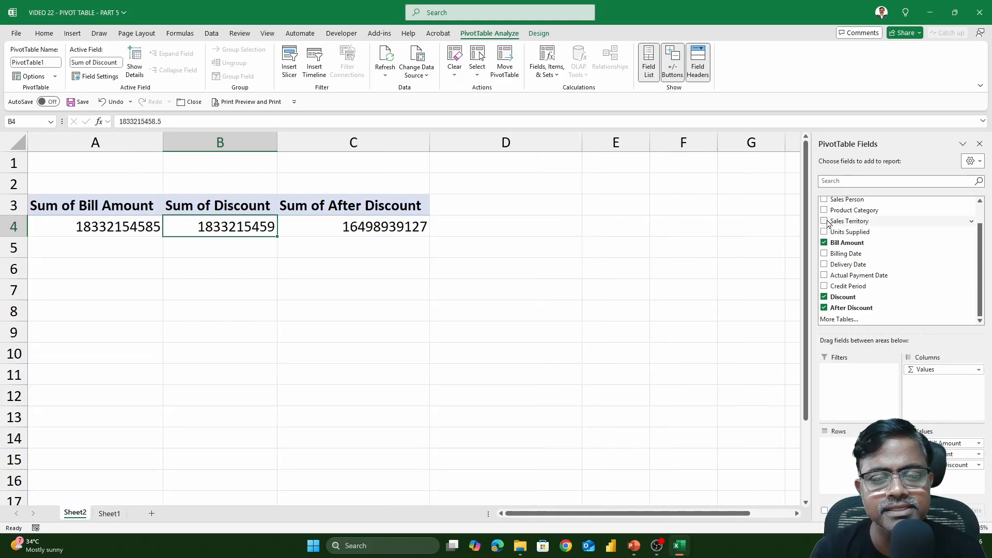
{"action": "left_click", "coordinate": [825, 220]}
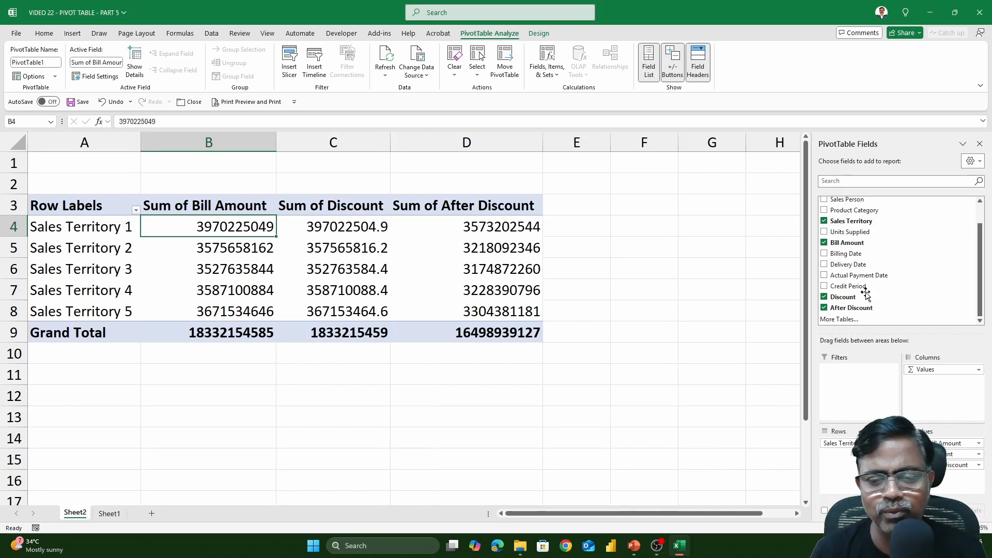
{"action": "left_click", "coordinate": [824, 243]}
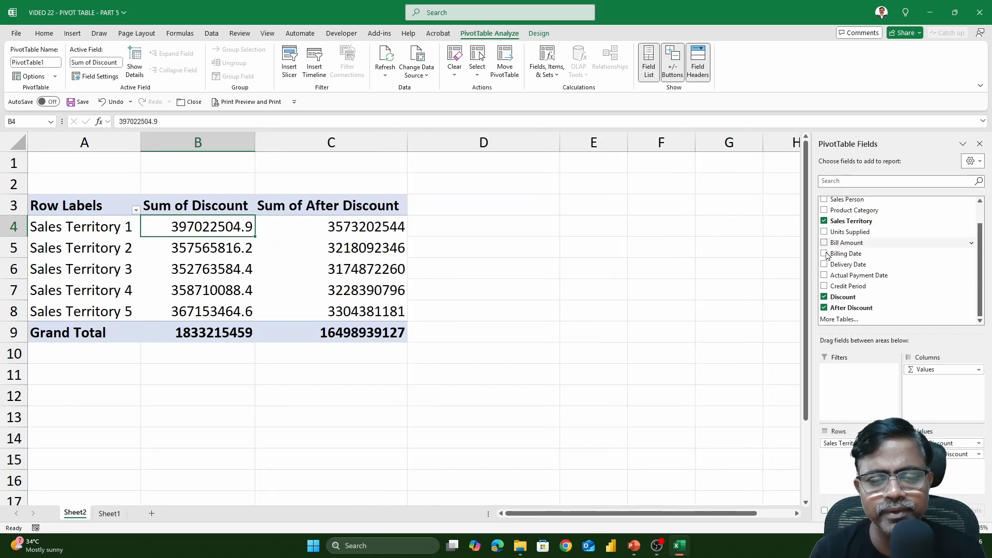
{"action": "left_click", "coordinate": [825, 297]}
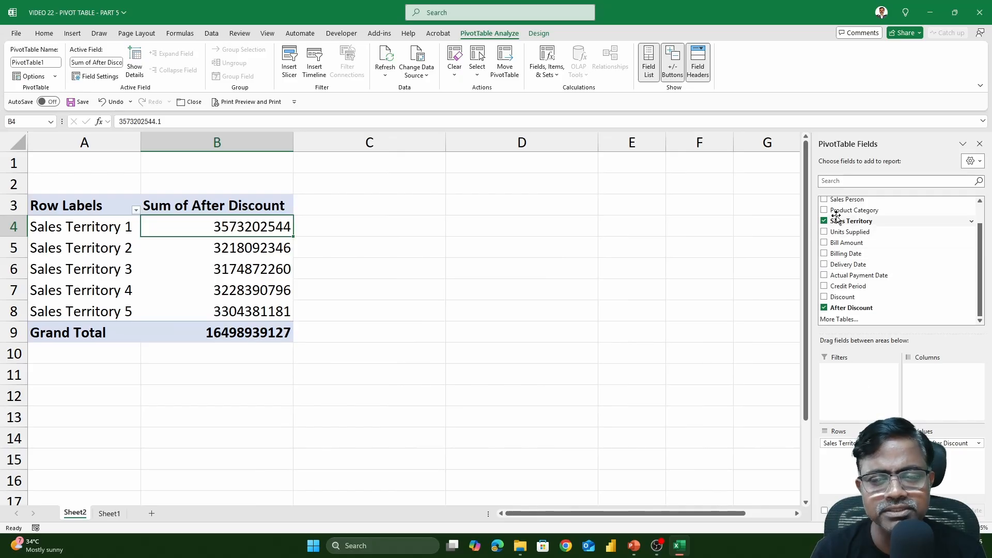
Step: Move Sales Territory to the pivot columns with Product Category in the rows, and widen the Grand Total column
{"action": "left_click_drag", "start_coordinate": [852, 445], "coordinate": [942, 370]}
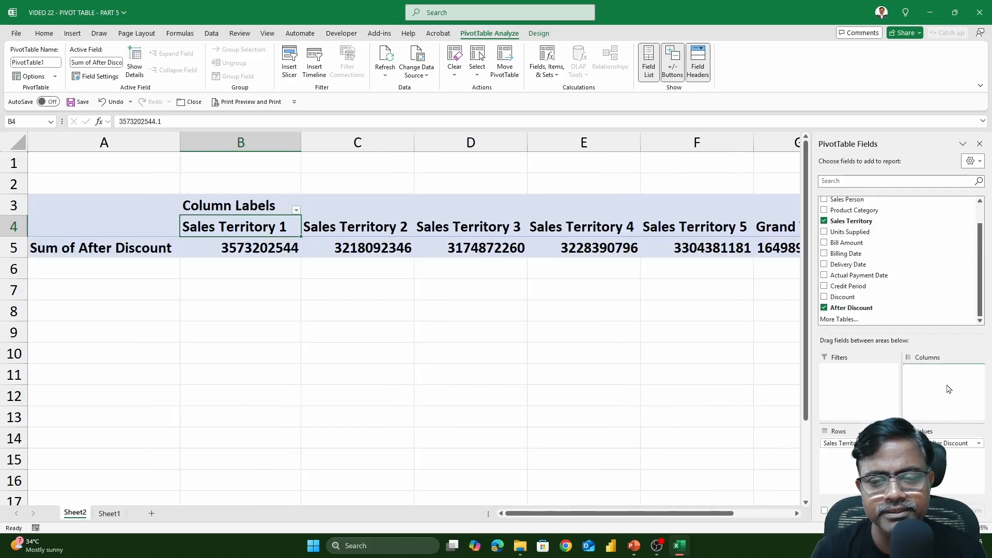
{"action": "left_click", "coordinate": [838, 214]}
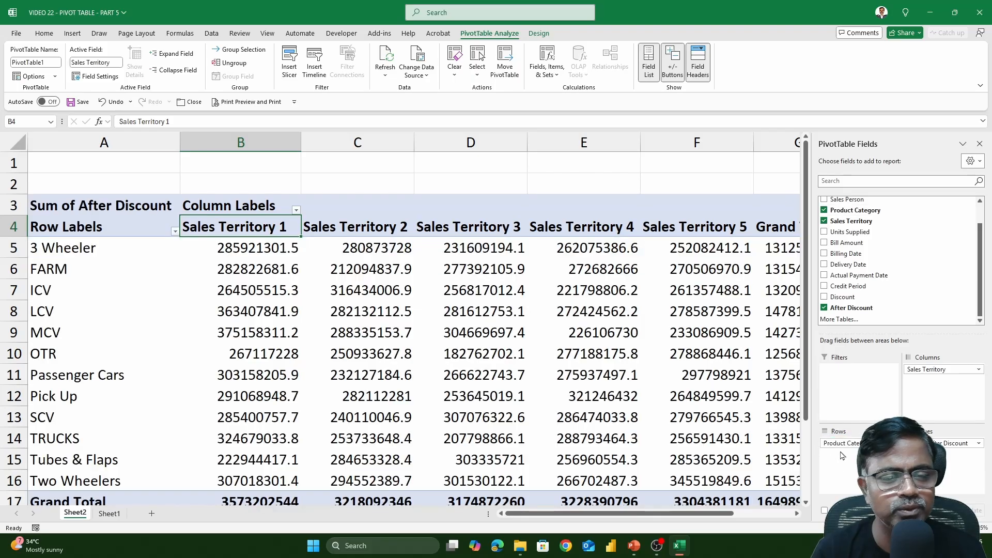
{"action": "scroll", "coordinate": [473, 339], "scroll_direction": "down", "scroll_amount": 2, "text": "ctrl"}
{"action": "mouse_move", "coordinate": [473, 339]}
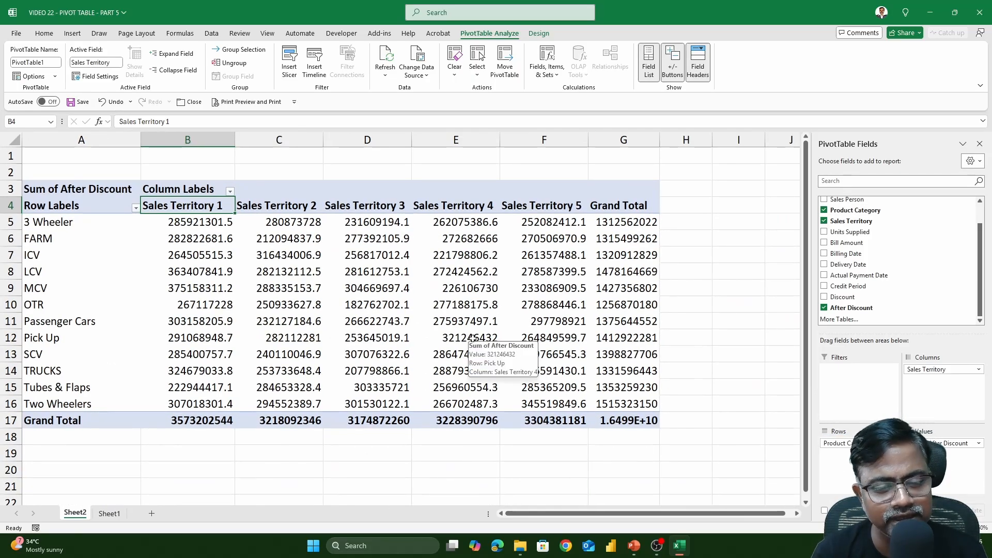
{"action": "left_click_drag", "start_coordinate": [660, 140], "coordinate": [673, 142]}
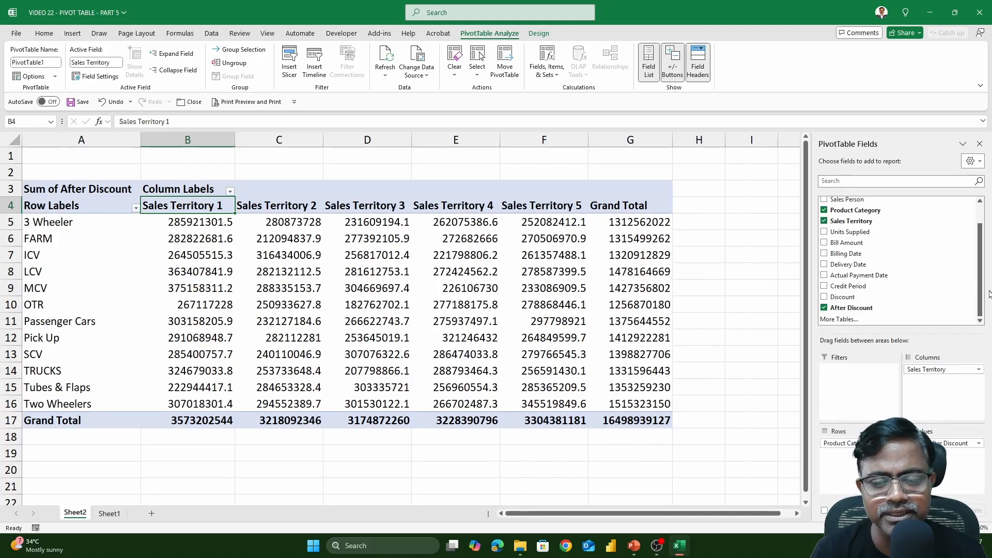
Step: Remove Sales Territory and Product Category from the pivot table and add Billing Date to the rows
{"action": "left_click", "coordinate": [824, 222]}
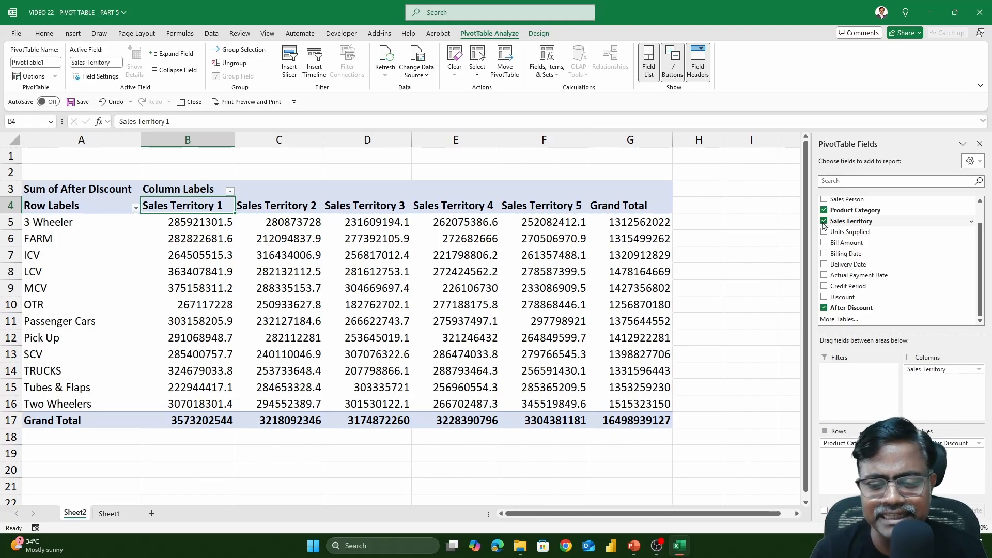
{"action": "left_click", "coordinate": [825, 210]}
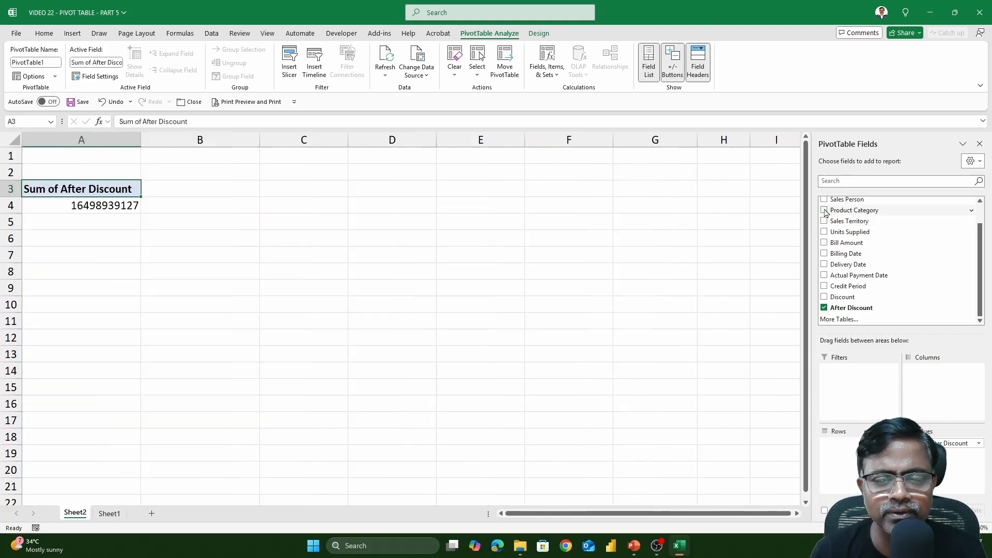
{"action": "left_click", "coordinate": [824, 253]}
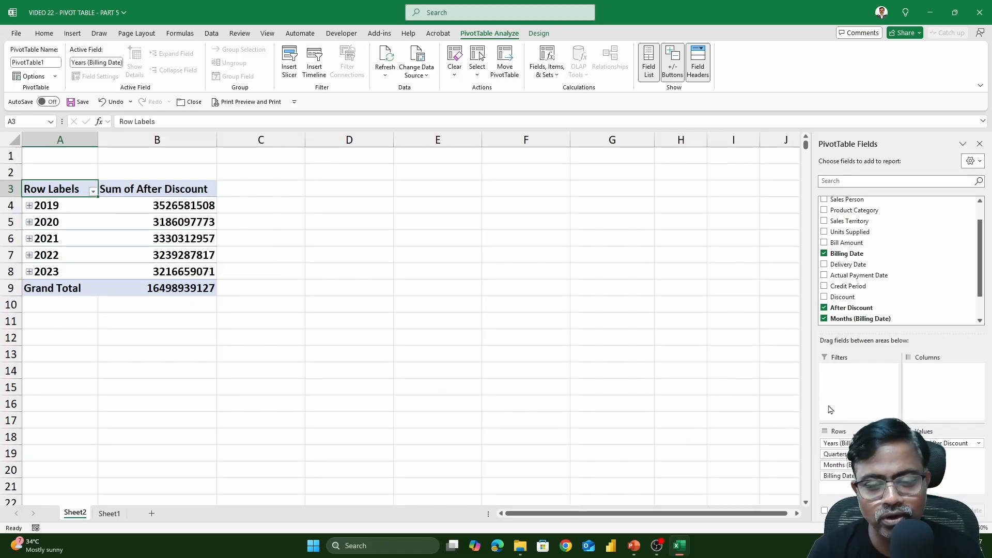
Step: Undo the Billing Date addition and the removal of Product Category from the pivot rows
{"action": "key", "text": "ctrl+z"}
{"action": "key", "text": "ctrl+z"}
{"action": "key", "text": "ctrl+z"}
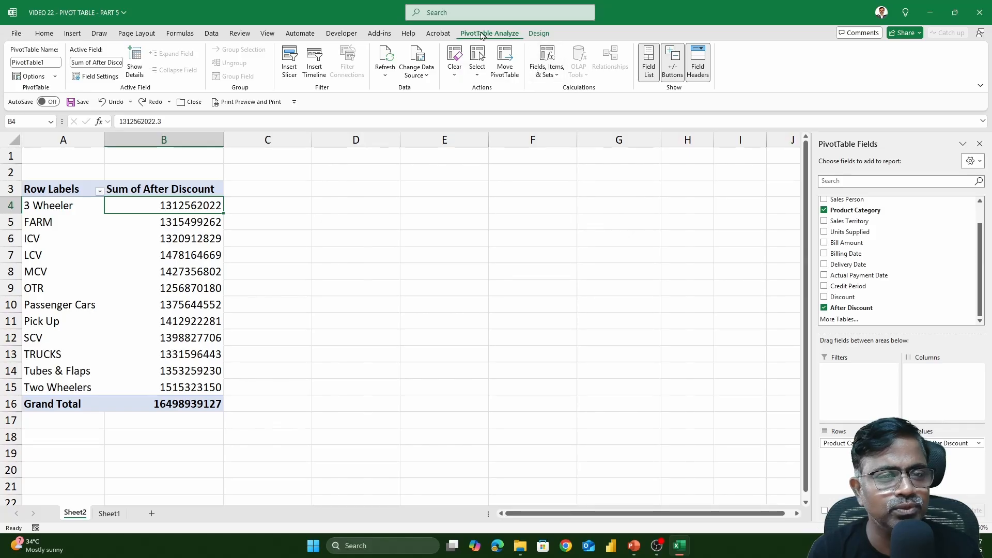
Step: Reopen the calculated field settings and inspect the formulas of the Discount and After Discount fields
{"action": "left_click", "coordinate": [553, 83]}
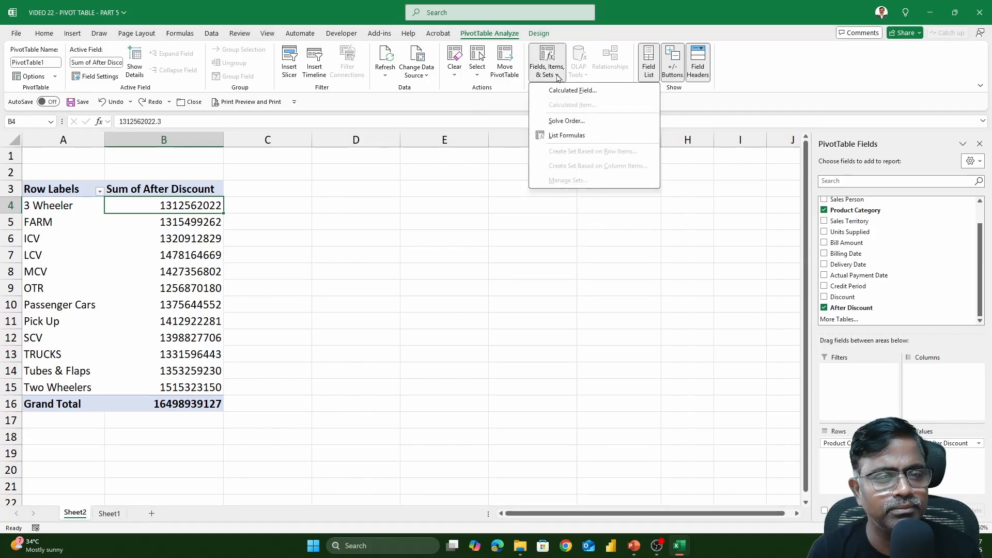
{"action": "left_click", "coordinate": [566, 91]}
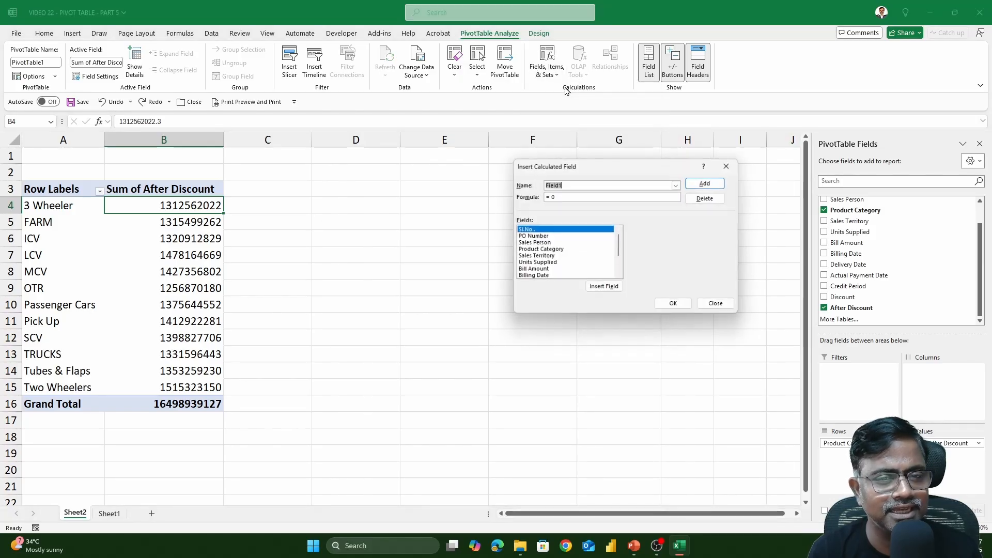
{"action": "left_click", "coordinate": [678, 186]}
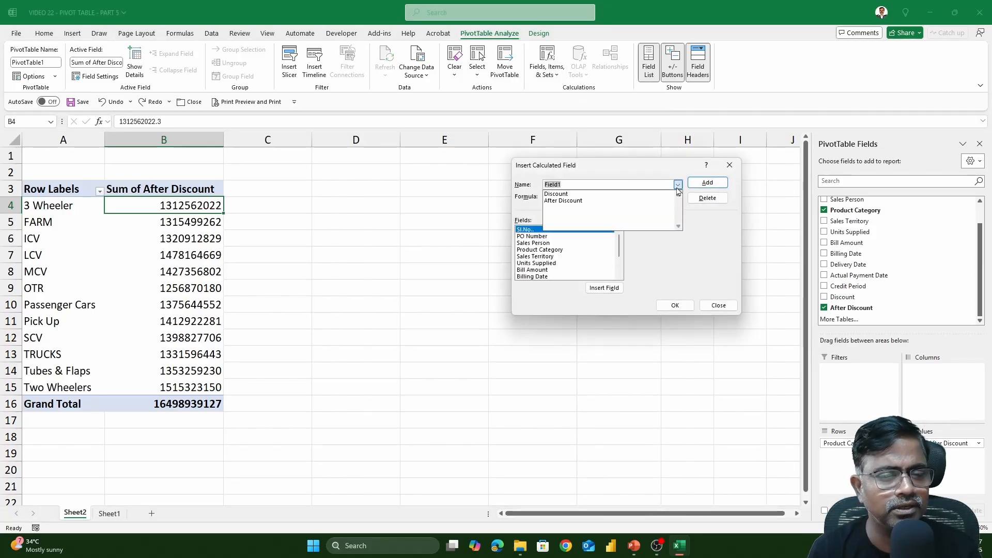
{"action": "left_click", "coordinate": [573, 195]}
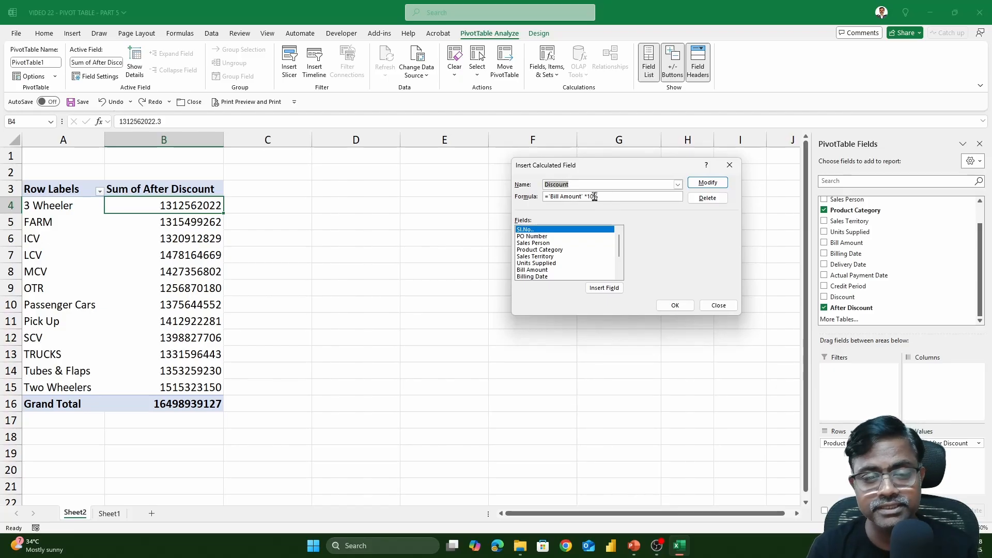
{"action": "left_click", "coordinate": [678, 185]}
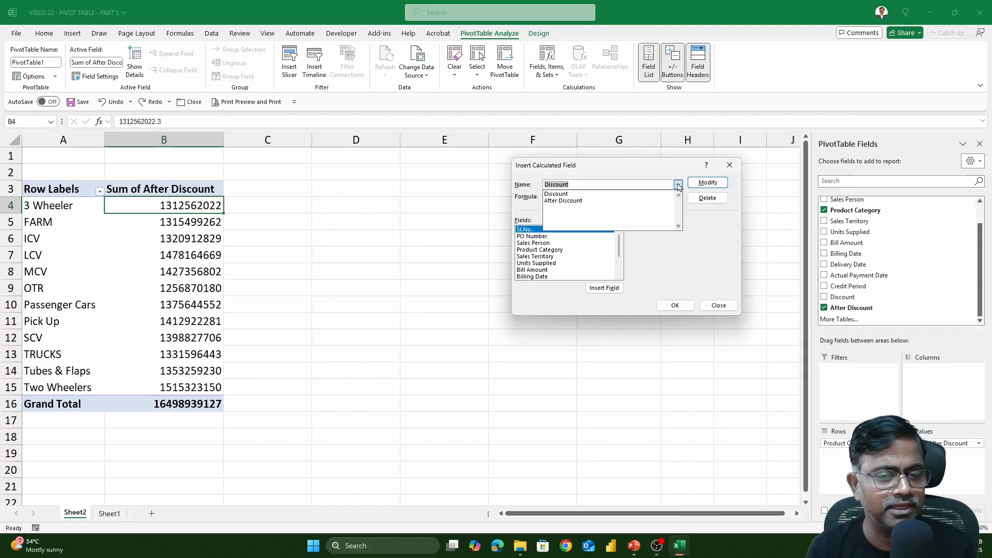
{"action": "left_click", "coordinate": [603, 201]}
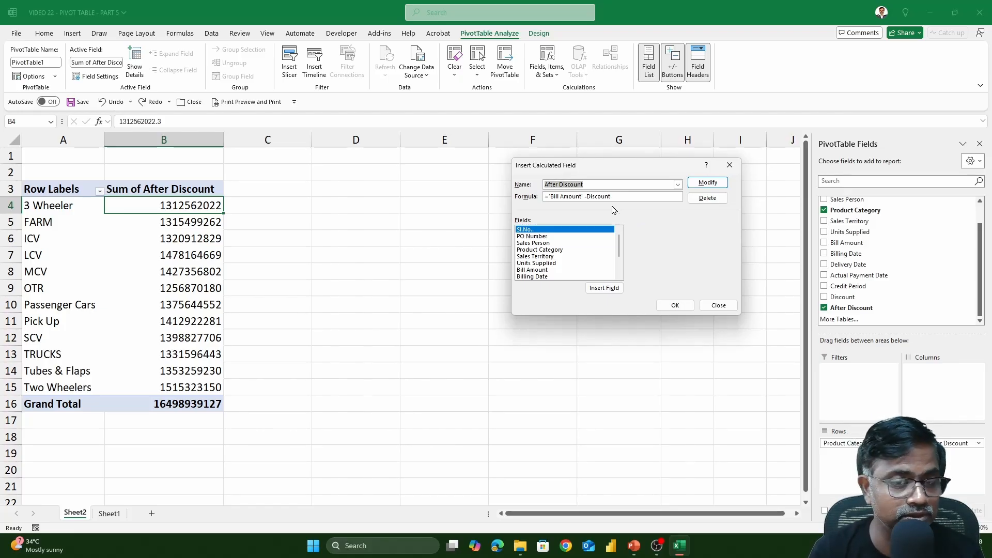
Step: Remove After Discount from the pivot values and delete the After Discount and Discount calculated fields
{"action": "key", "text": "Escape"}
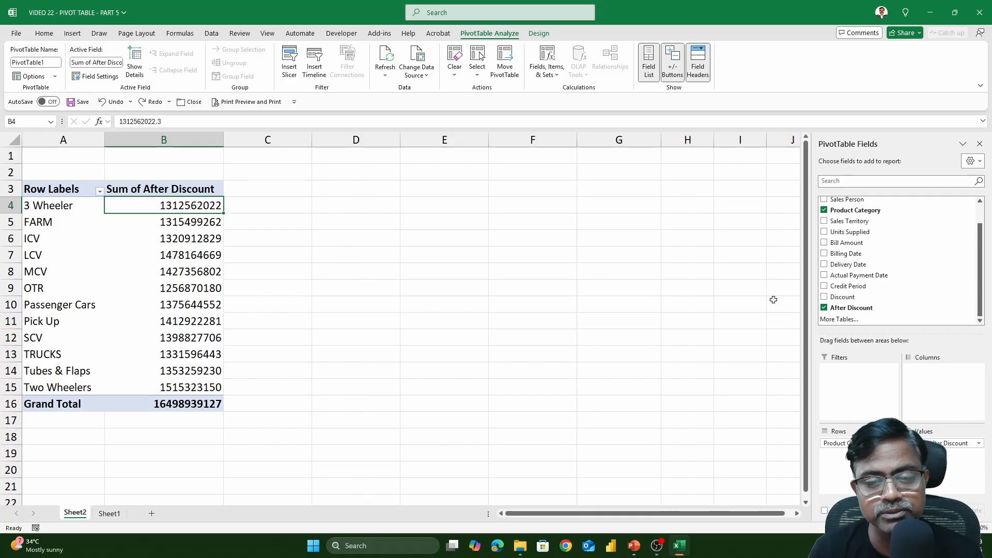
{"action": "left_click", "coordinate": [824, 308]}
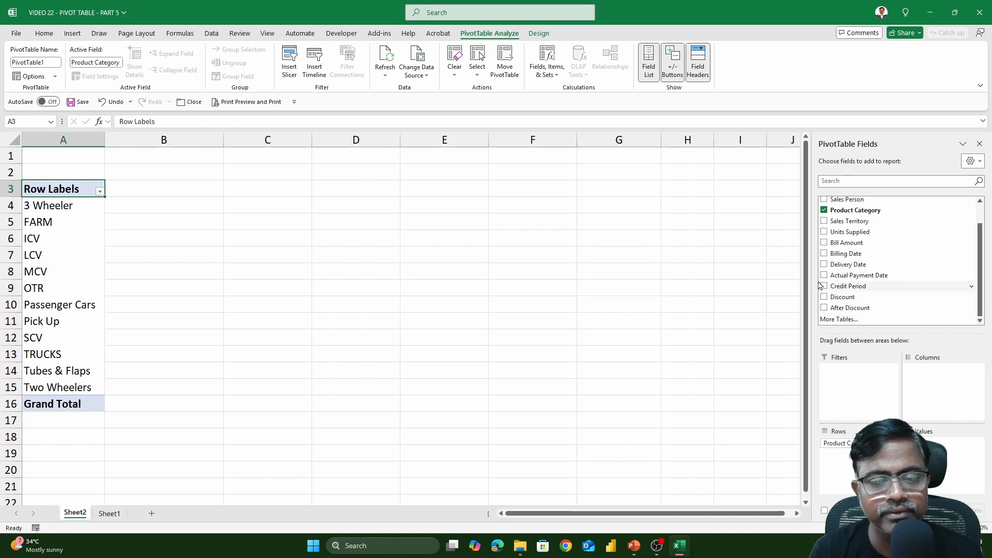
{"action": "left_click", "coordinate": [549, 75]}
{"action": "left_click", "coordinate": [571, 91]}
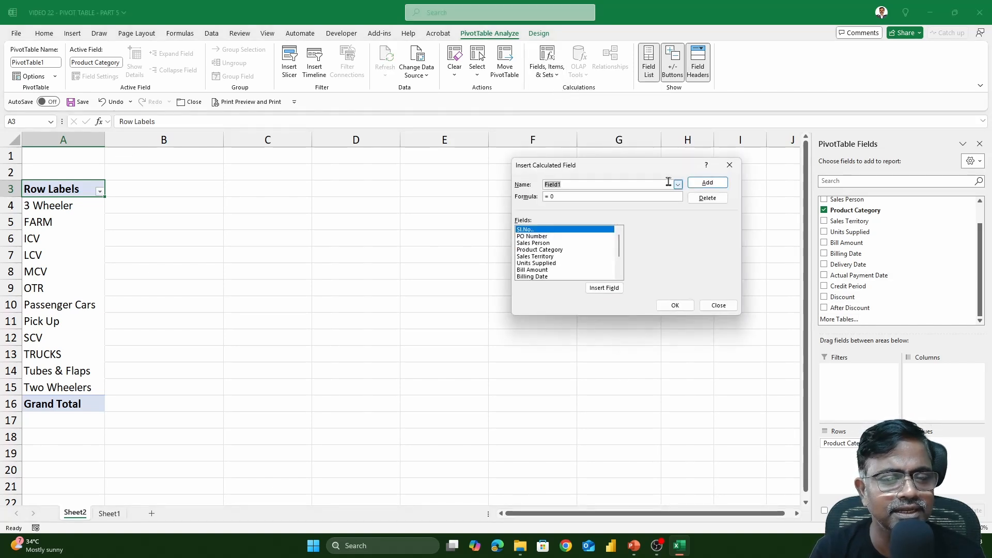
{"action": "left_click", "coordinate": [677, 184]}
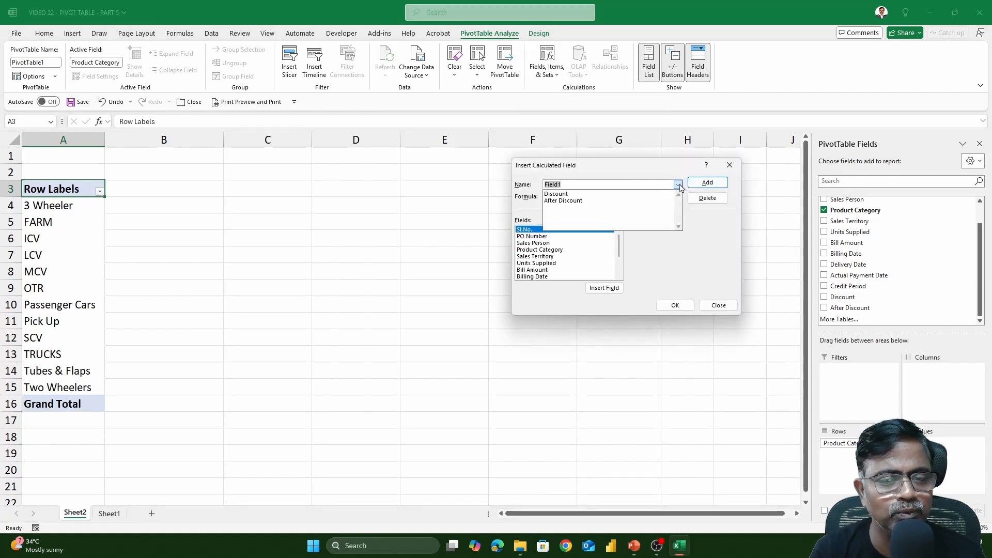
{"action": "left_click", "coordinate": [620, 202]}
{"action": "left_click", "coordinate": [708, 198]}
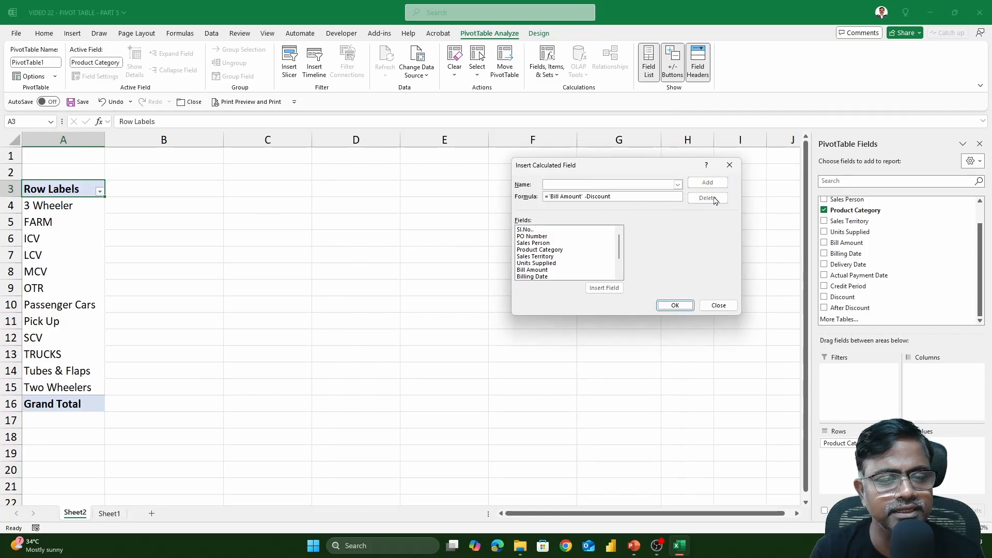
{"action": "left_click", "coordinate": [679, 186]}
{"action": "left_click", "coordinate": [612, 197]}
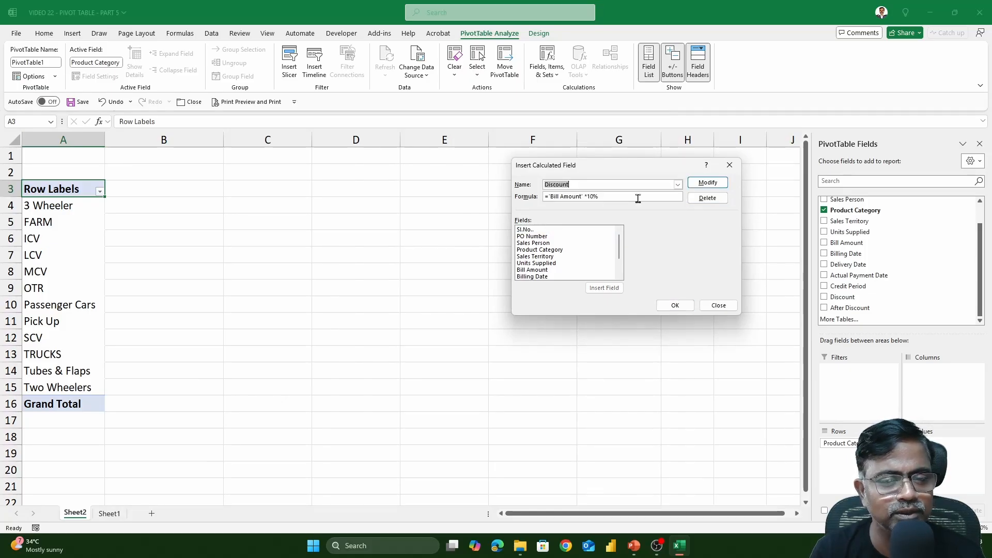
{"action": "left_click", "coordinate": [698, 202]}
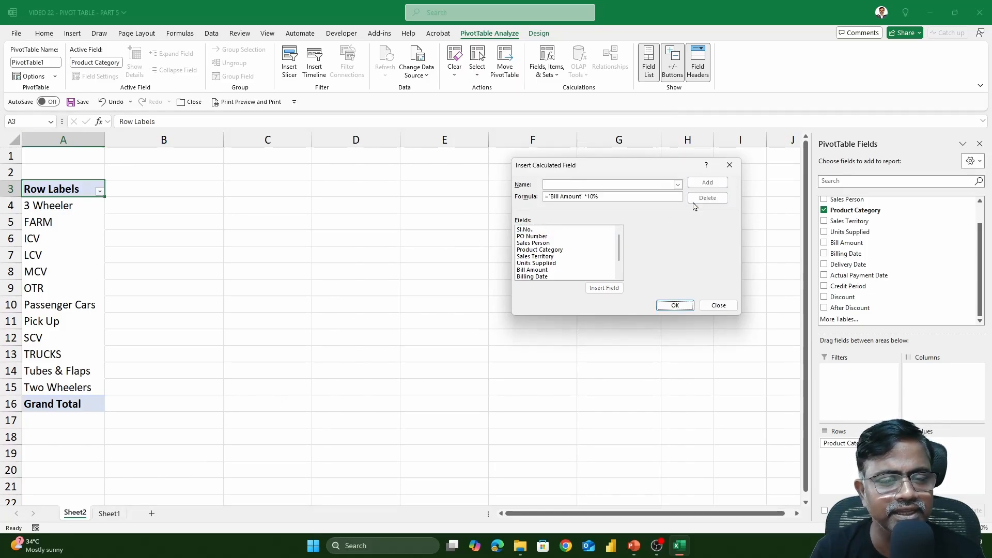
{"action": "left_click", "coordinate": [675, 305]}
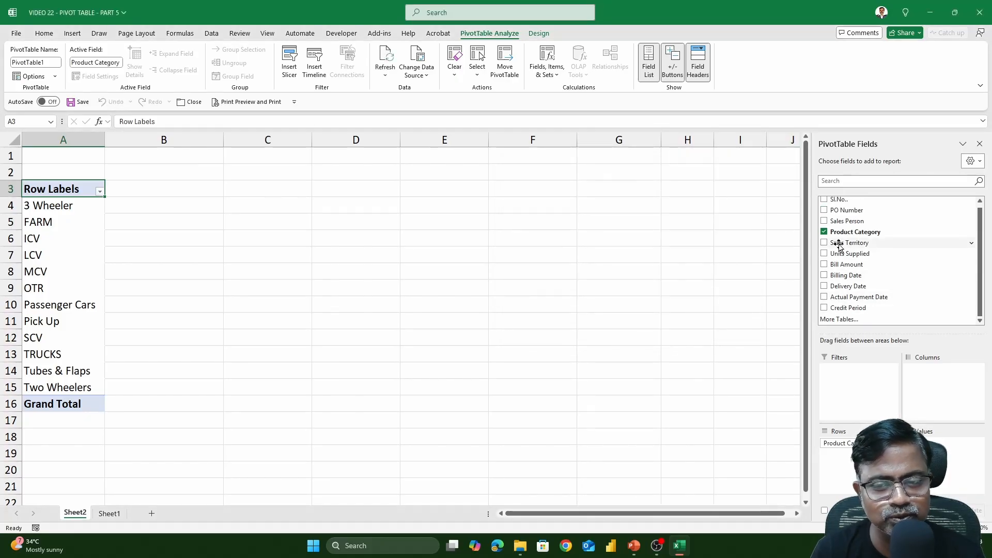
Step: Add Bill Amount to the pivot values and review the ICV, LCV and MCV rows against the other product categories
{"action": "left_click", "coordinate": [825, 265]}
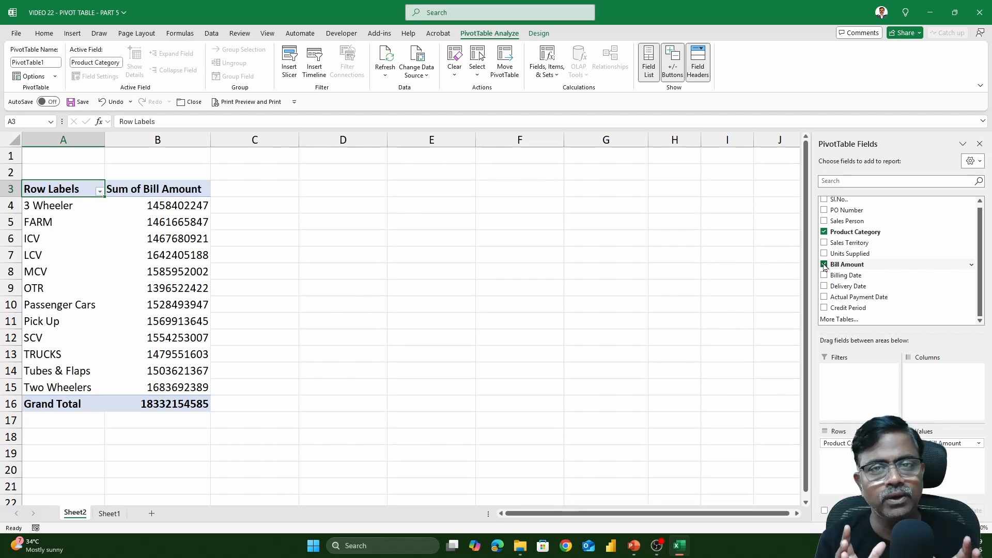
{"action": "key", "text": "ctrl+z"}
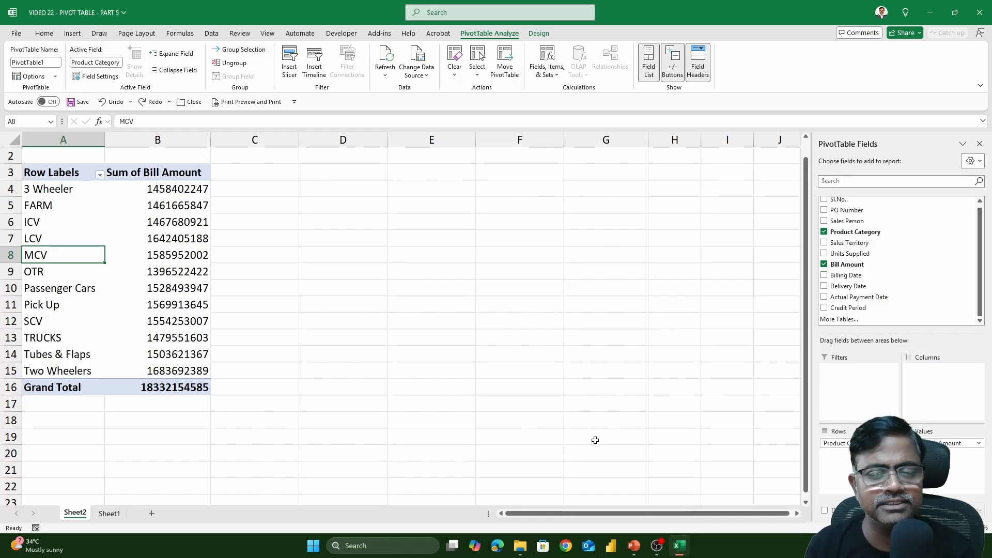
{"action": "left_click", "coordinate": [70, 224]}
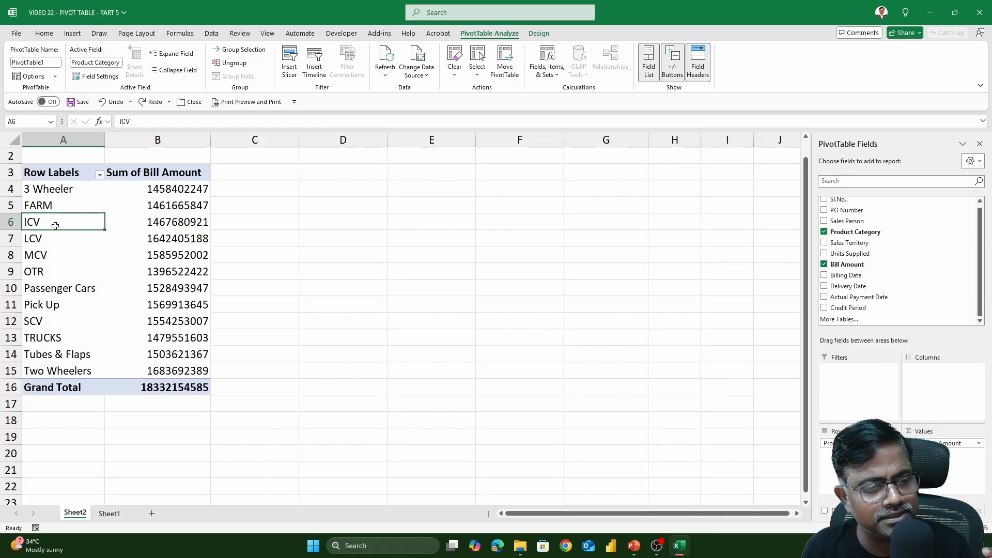
{"action": "left_click_drag", "start_coordinate": [53, 224], "coordinate": [53, 254]}
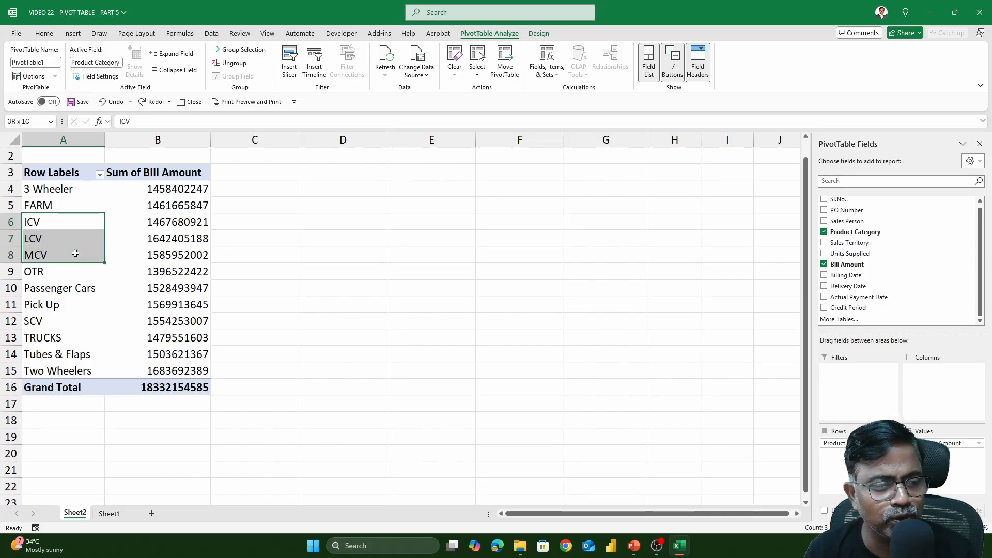
{"action": "left_click_drag", "start_coordinate": [59, 192], "coordinate": [56, 204]}
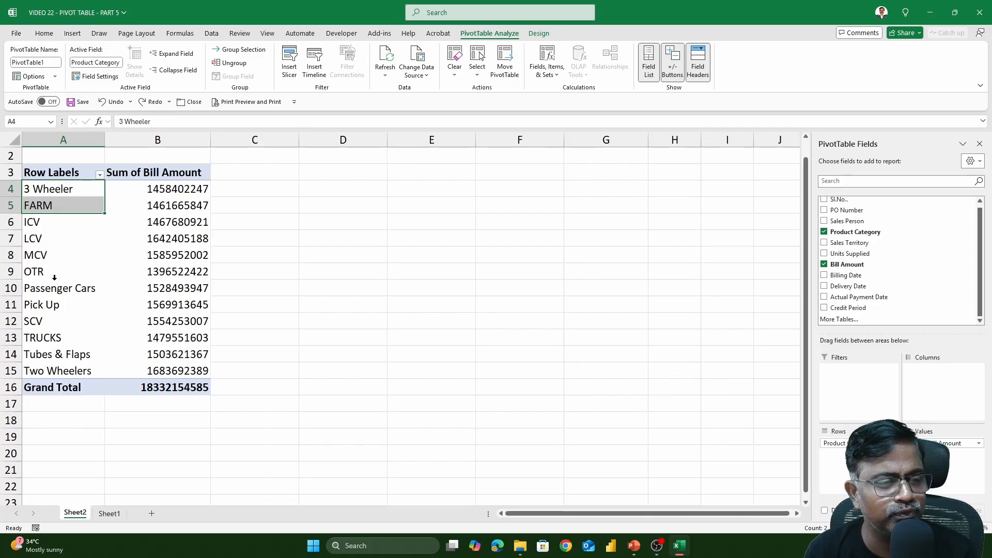
{"action": "left_click_drag", "start_coordinate": [55, 274], "coordinate": [54, 362]}
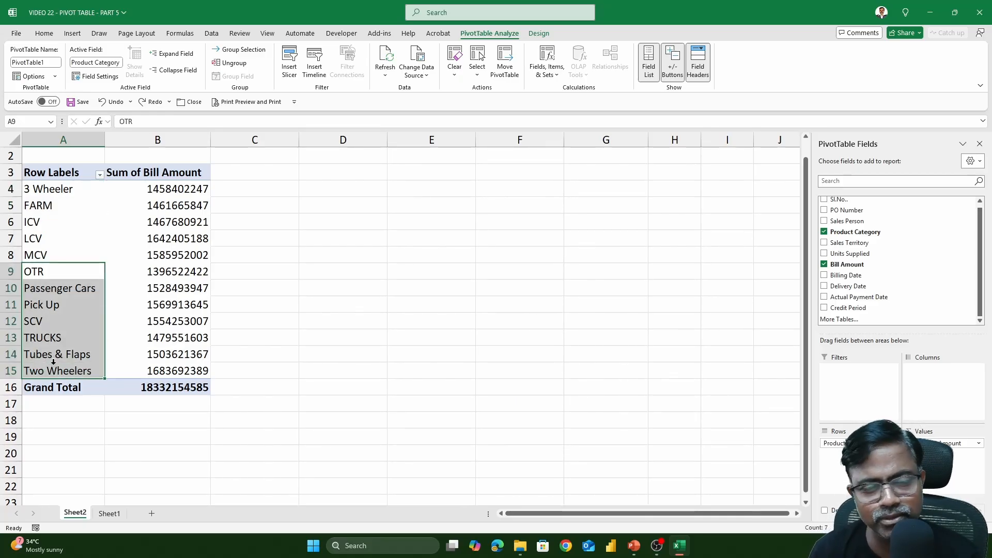
{"action": "left_click", "coordinate": [66, 225]}
{"action": "left_click_drag", "start_coordinate": [66, 225], "coordinate": [172, 253]}
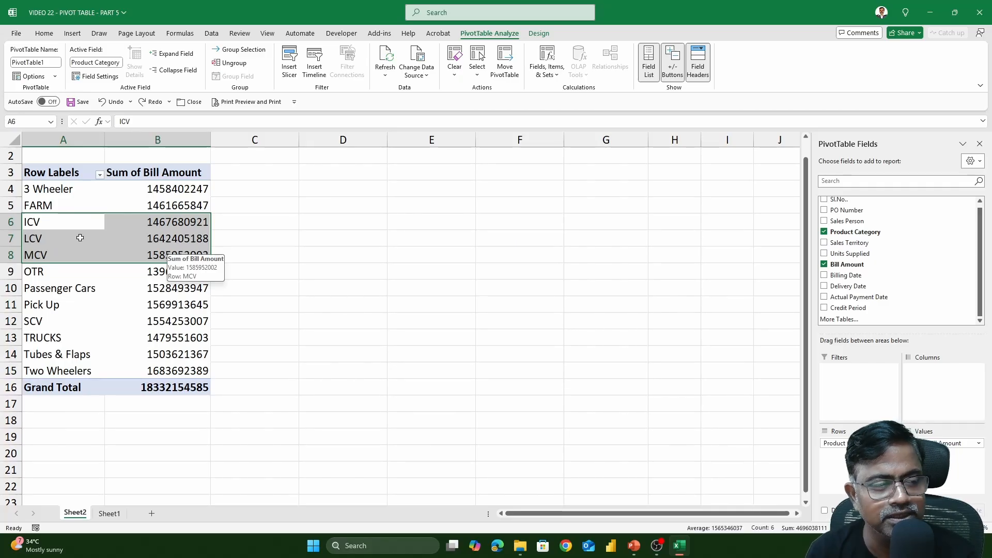
{"action": "left_click_drag", "start_coordinate": [52, 222], "coordinate": [52, 256]}
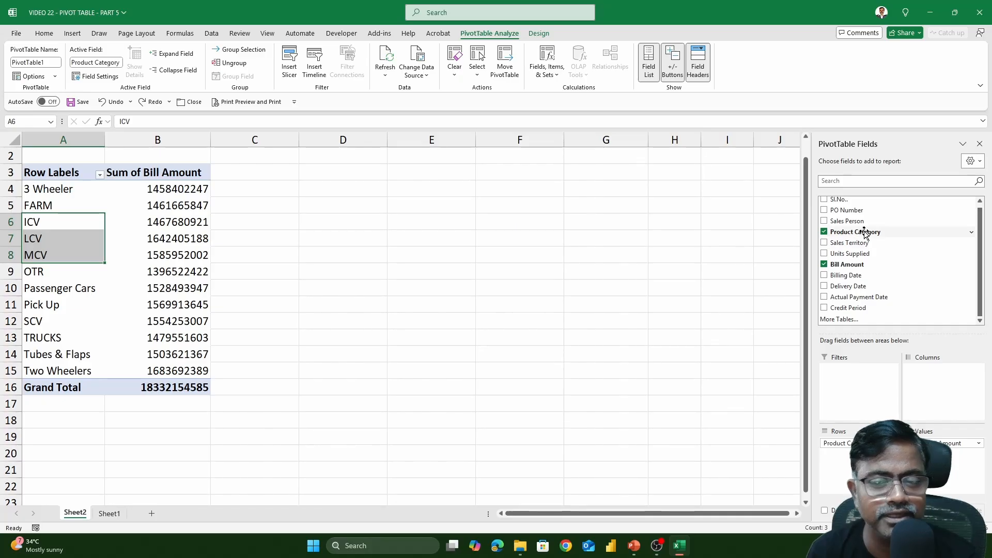
Step: Insert a calculated item named Primary in Product Category with the formula =ICV+LCV+MCV
{"action": "left_click", "coordinate": [79, 223]}
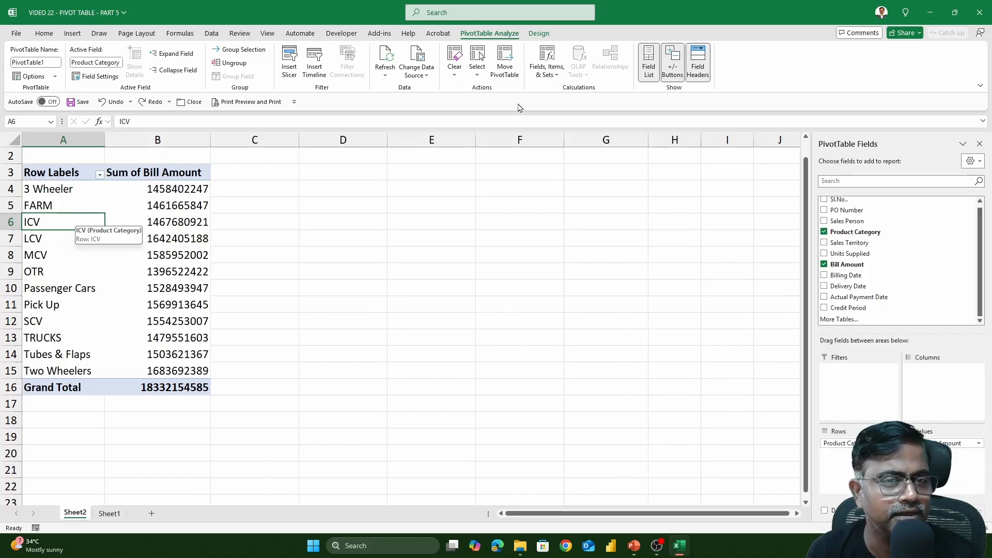
{"action": "left_click", "coordinate": [546, 76]}
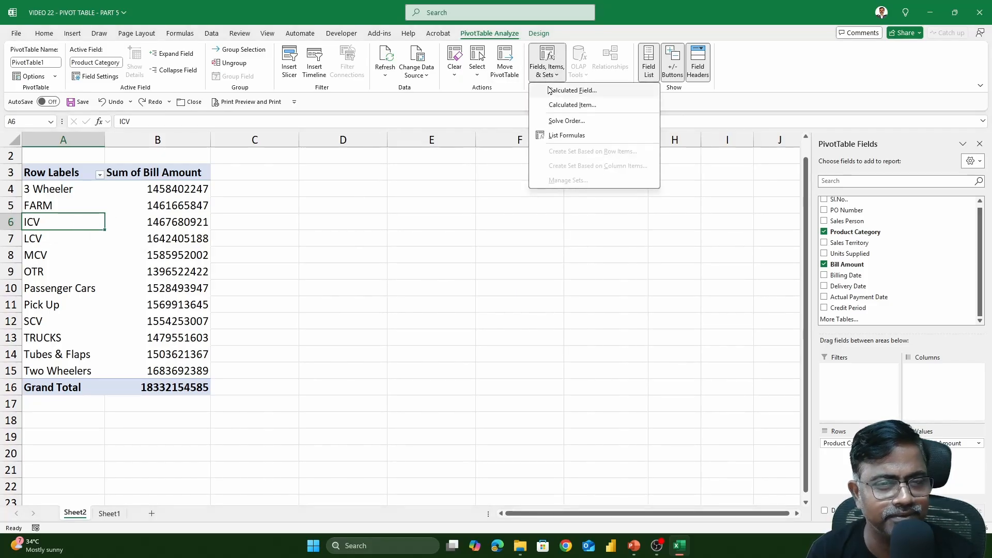
{"action": "left_click", "coordinate": [580, 109]}
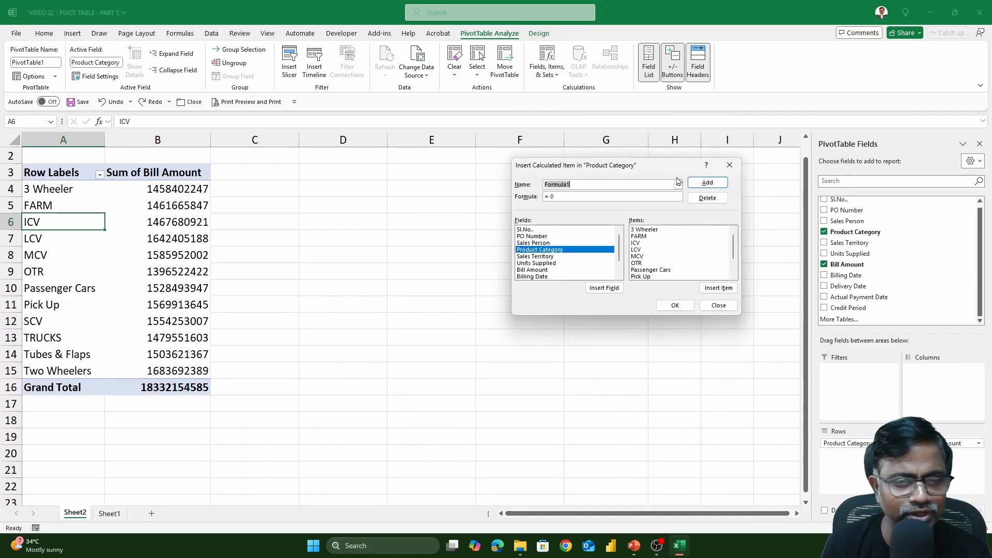
{"action": "type", "text": "Primary"}
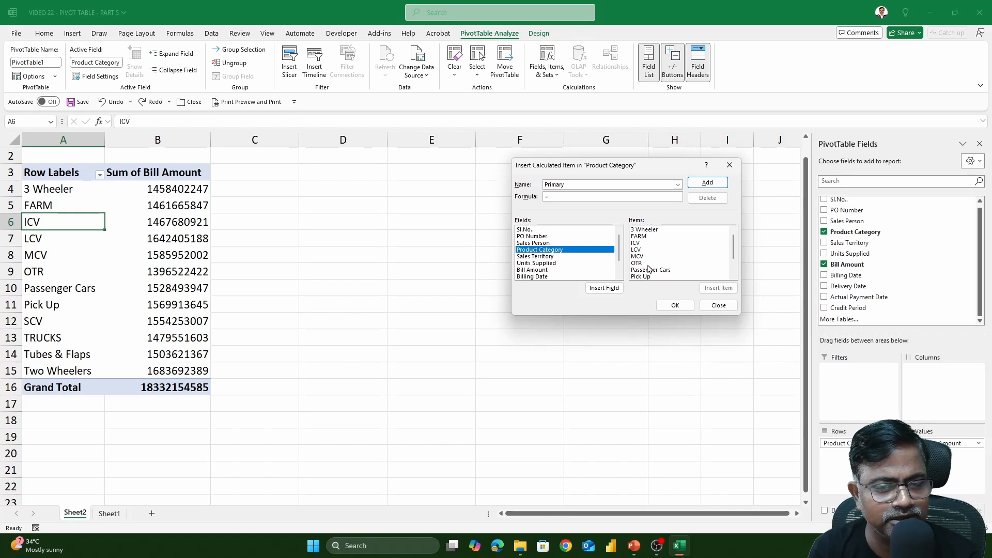
{"action": "double_click", "coordinate": [637, 243]}
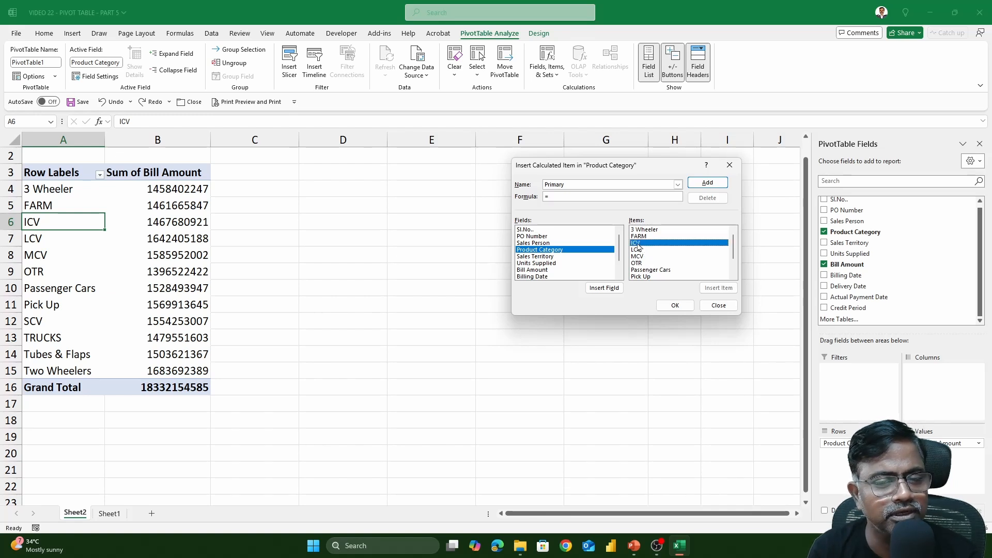
{"action": "type", "text": "+"}
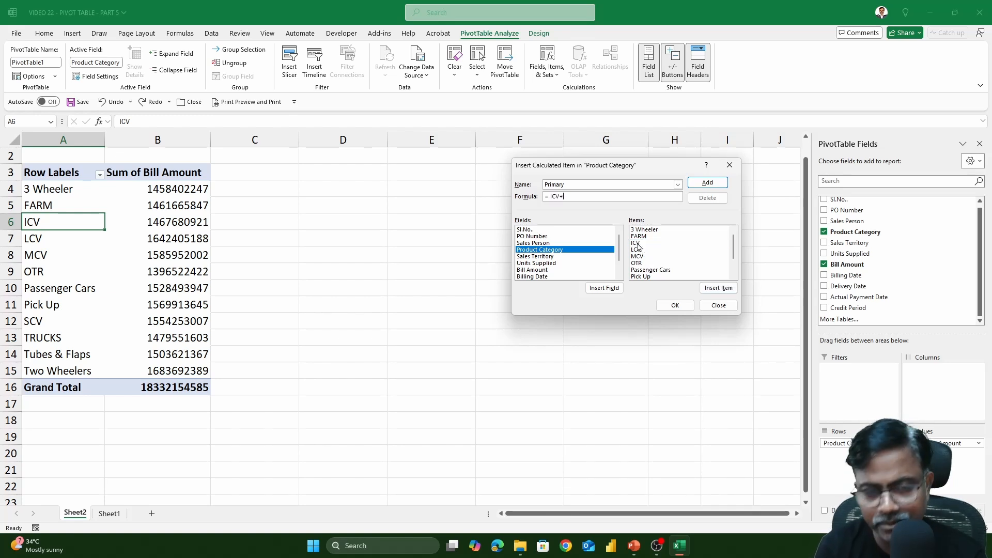
{"action": "double_click", "coordinate": [636, 250]}
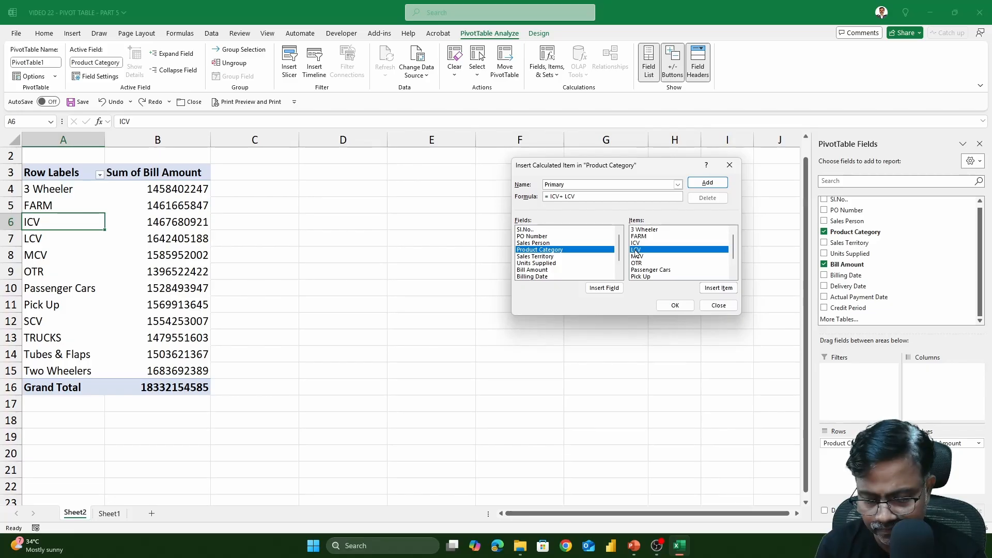
{"action": "type", "text": "+"}
{"action": "double_click", "coordinate": [637, 257]}
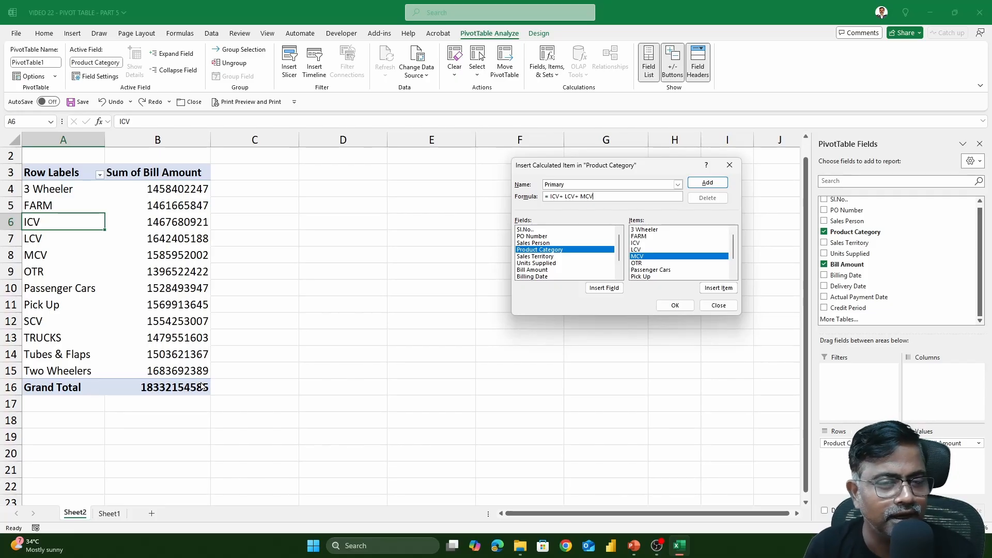
{"action": "left_click", "coordinate": [675, 305]}
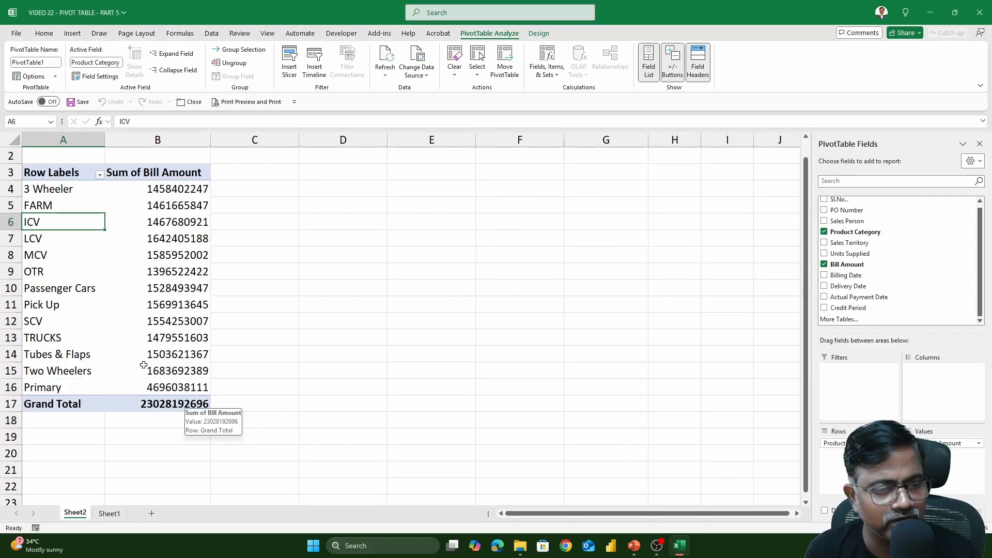
Step: Filter out ICV, LCV and MCV from the Product Category row labels and check the Primary row's formula
{"action": "left_click", "coordinate": [49, 388]}
{"action": "left_click_drag", "start_coordinate": [51, 223], "coordinate": [62, 254]}
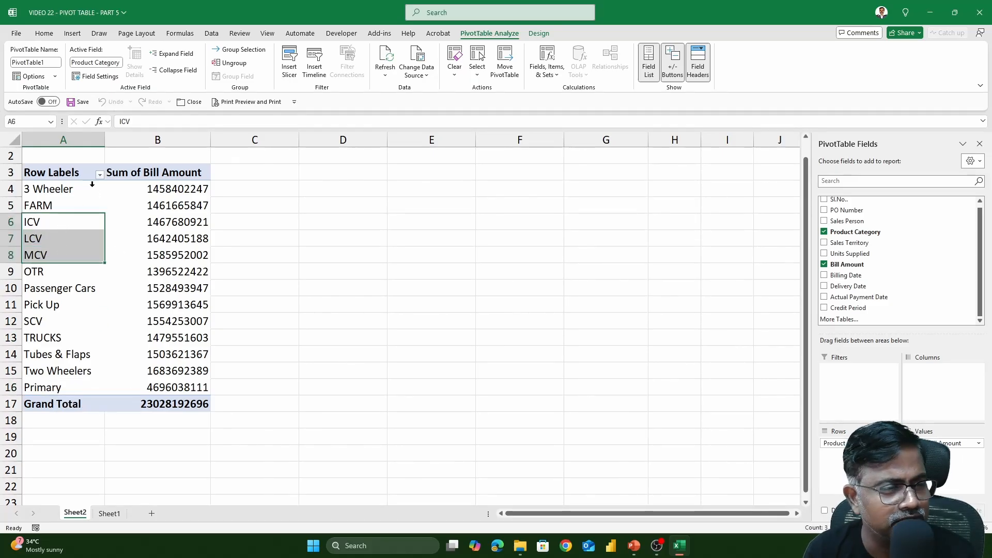
{"action": "left_click", "coordinate": [72, 176]}
{"action": "left_click", "coordinate": [100, 175]}
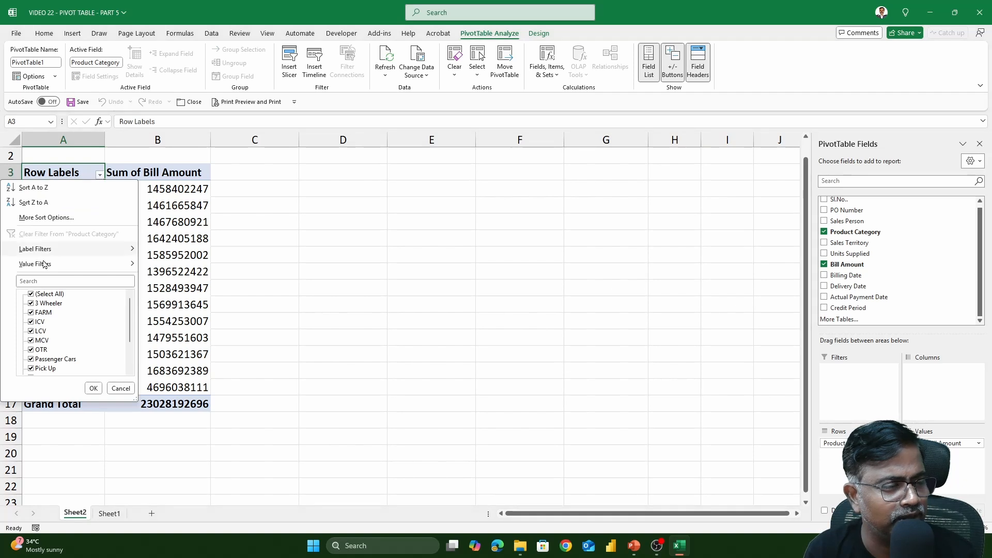
{"action": "left_click", "coordinate": [32, 324]}
{"action": "left_click", "coordinate": [31, 323]}
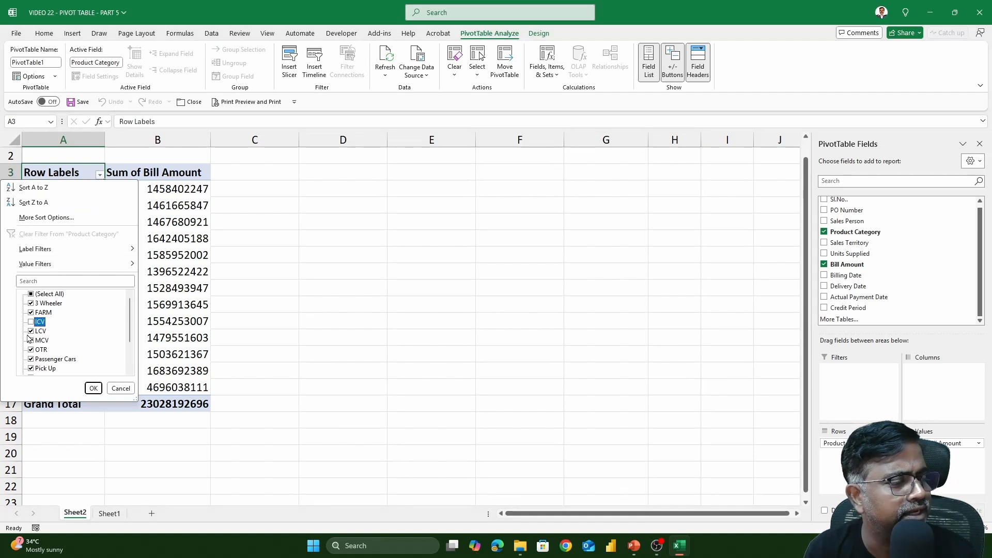
{"action": "left_click", "coordinate": [30, 332]}
{"action": "left_click", "coordinate": [31, 341]}
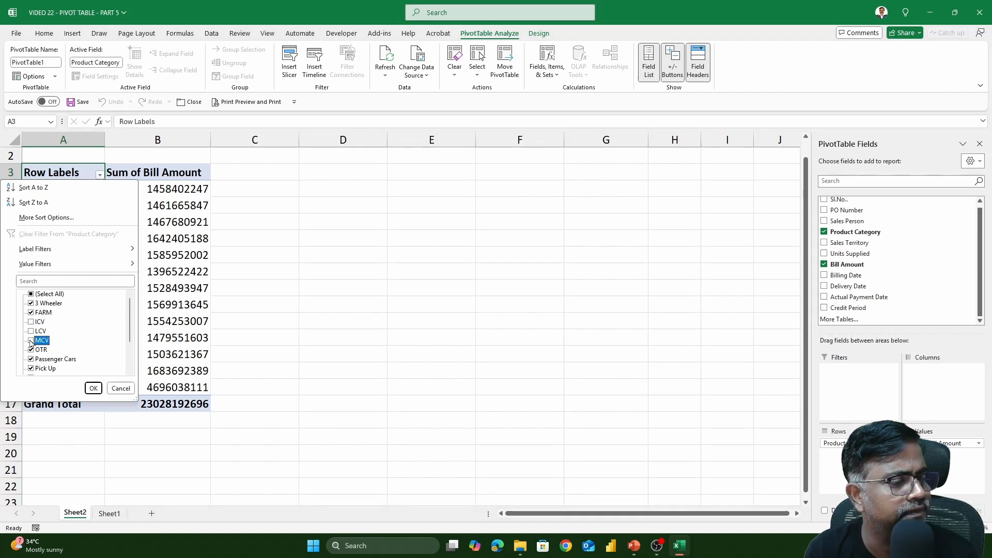
{"action": "left_click", "coordinate": [92, 387]}
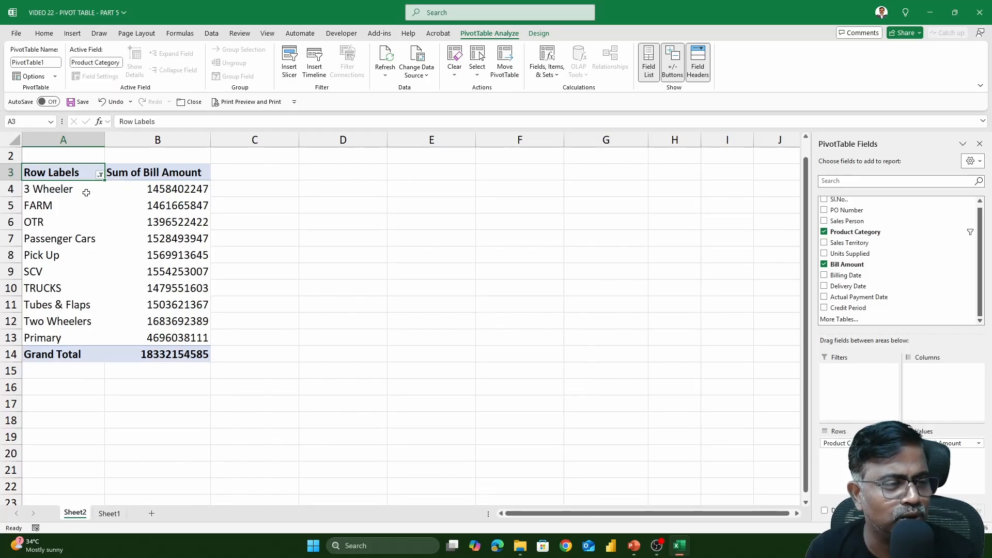
{"action": "left_click_drag", "start_coordinate": [84, 189], "coordinate": [145, 320]}
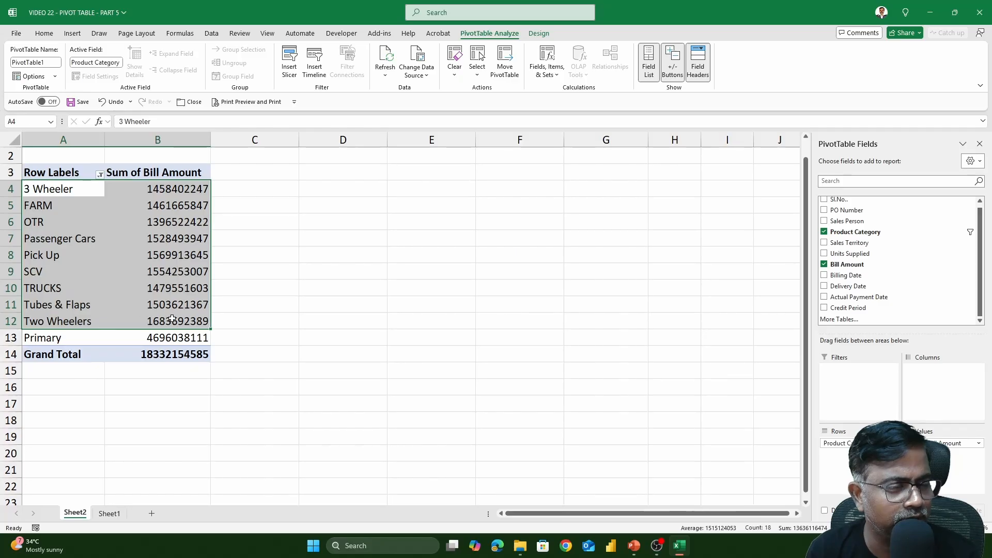
{"action": "left_click", "coordinate": [202, 338]}
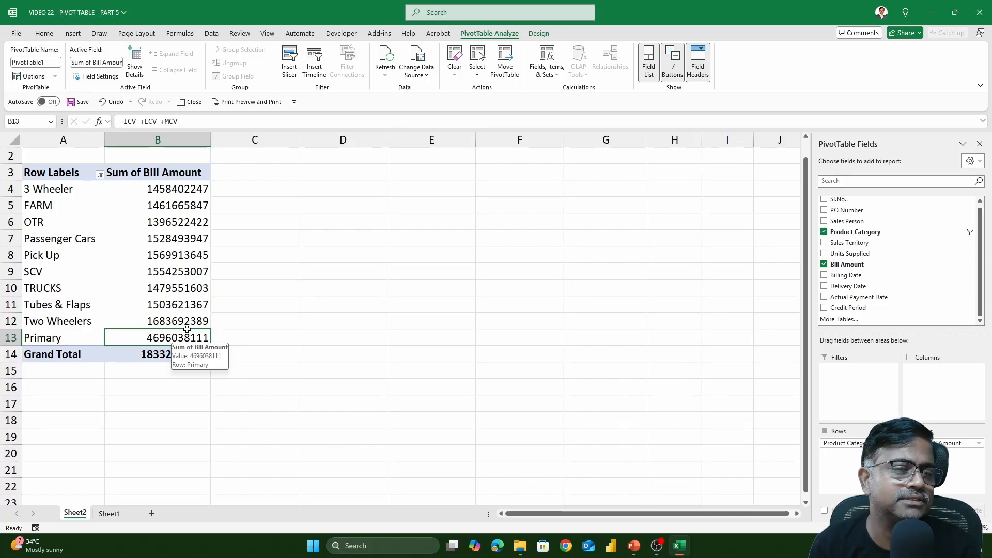
Step: Delete the calculated item Primary from the pivot table's Product Category field
{"action": "left_click", "coordinate": [546, 73]}
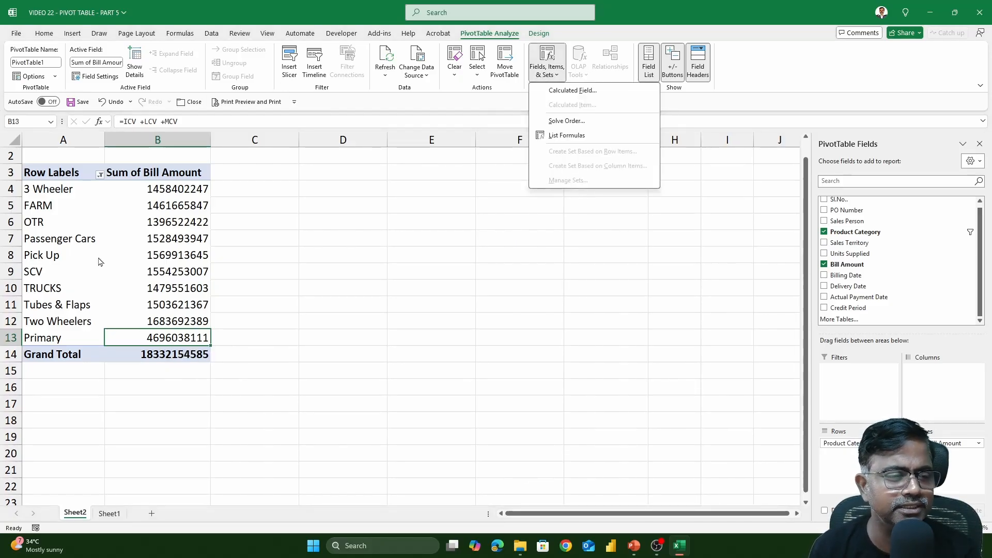
{"action": "left_click", "coordinate": [69, 263]}
{"action": "left_click", "coordinate": [74, 250]}
{"action": "left_click", "coordinate": [67, 257]}
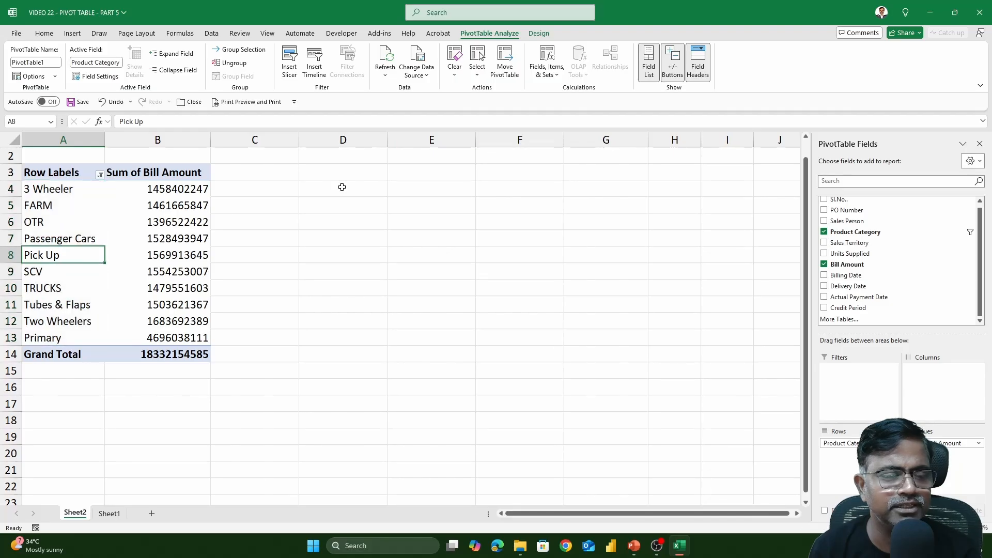
{"action": "left_click", "coordinate": [542, 77]}
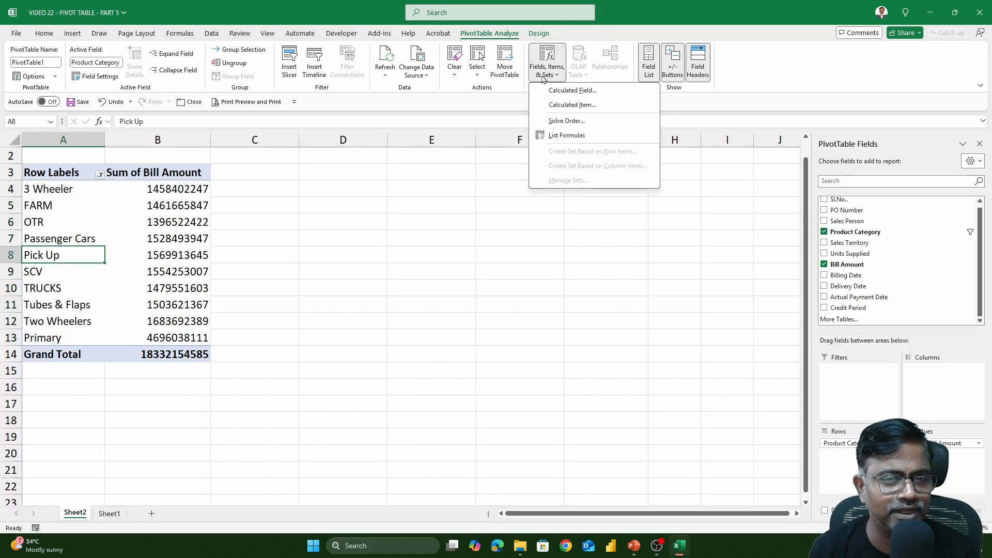
{"action": "left_click", "coordinate": [573, 105]}
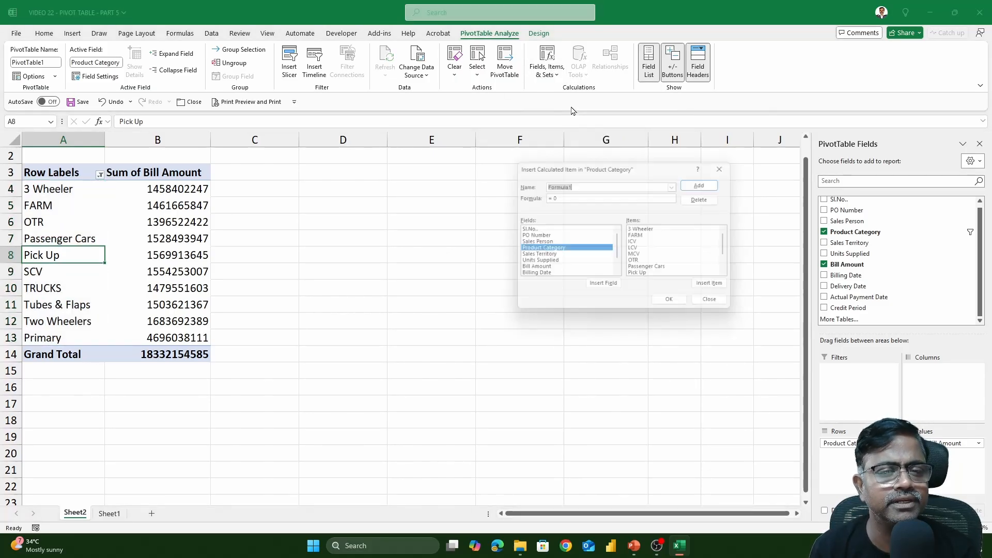
{"action": "left_click", "coordinate": [678, 185]}
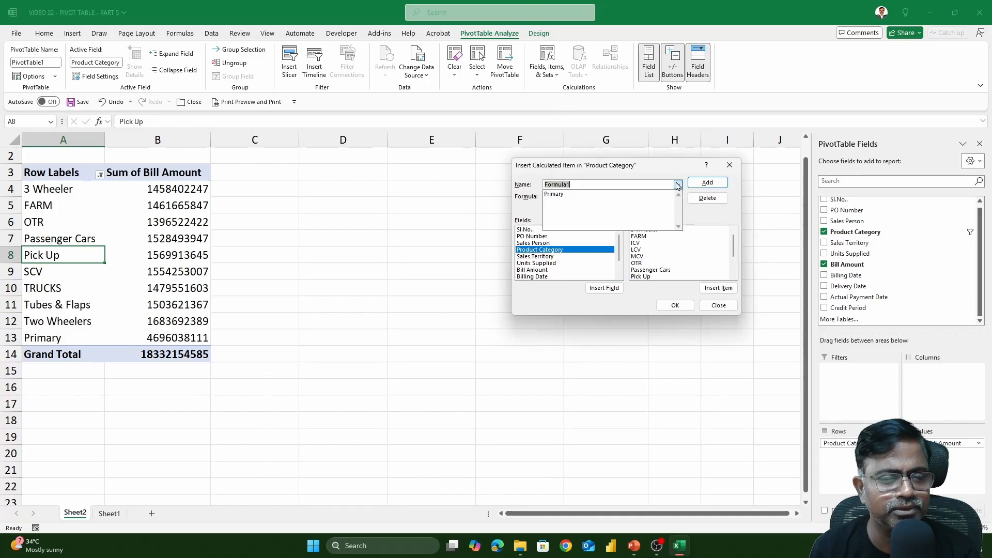
{"action": "left_click", "coordinate": [610, 194]}
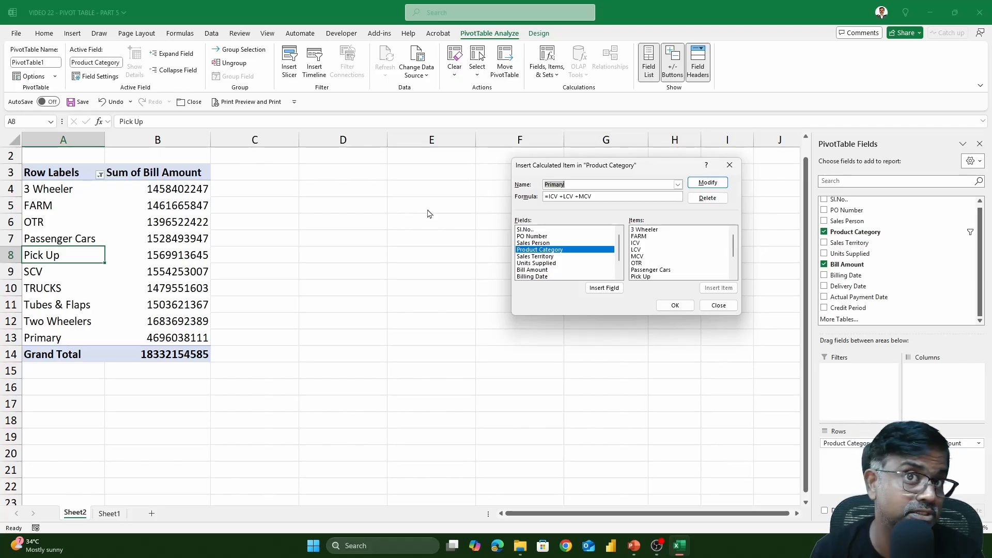
{"action": "left_click", "coordinate": [726, 202]}
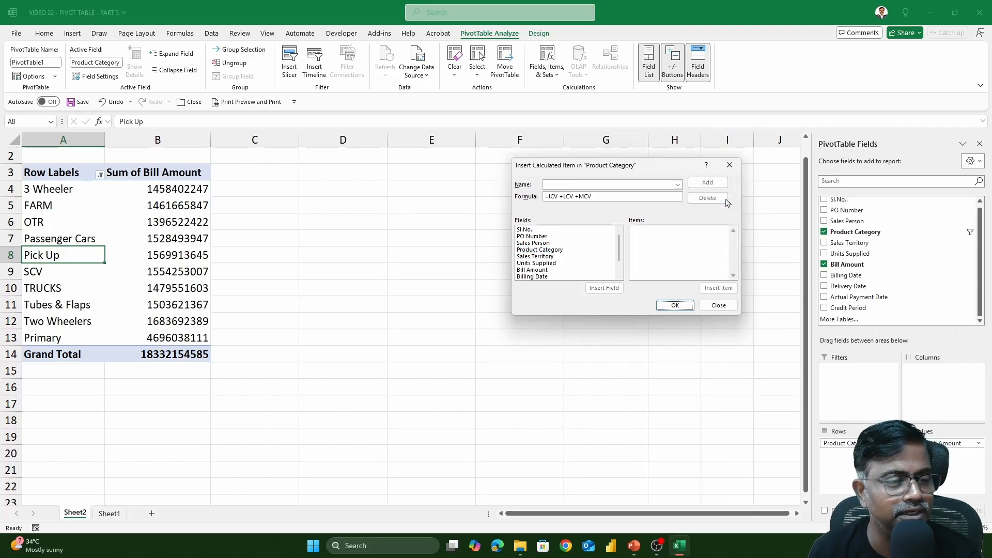
{"action": "left_click", "coordinate": [676, 306]}
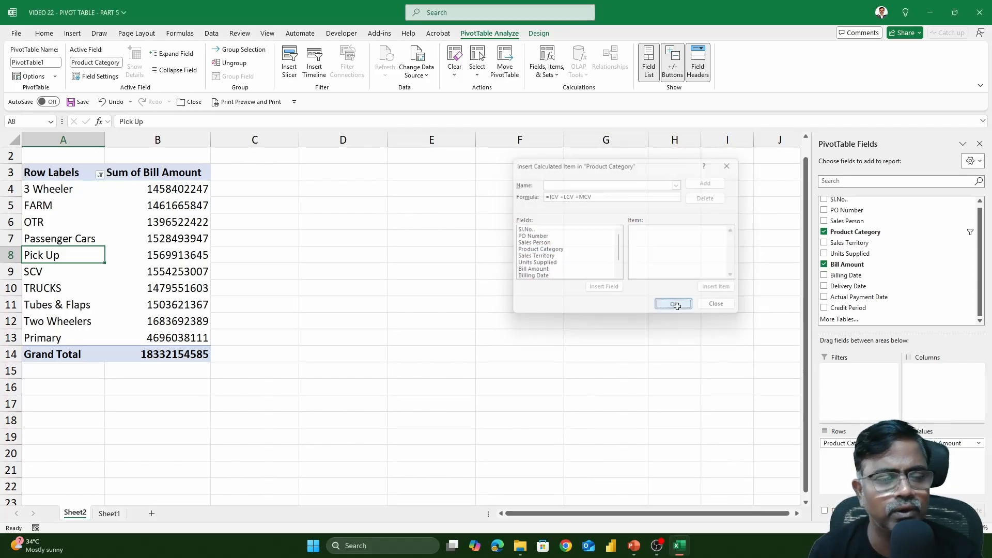
Step: Include ICV, LCV and MCV again in the Product Category row label filter
{"action": "left_click", "coordinate": [100, 175]}
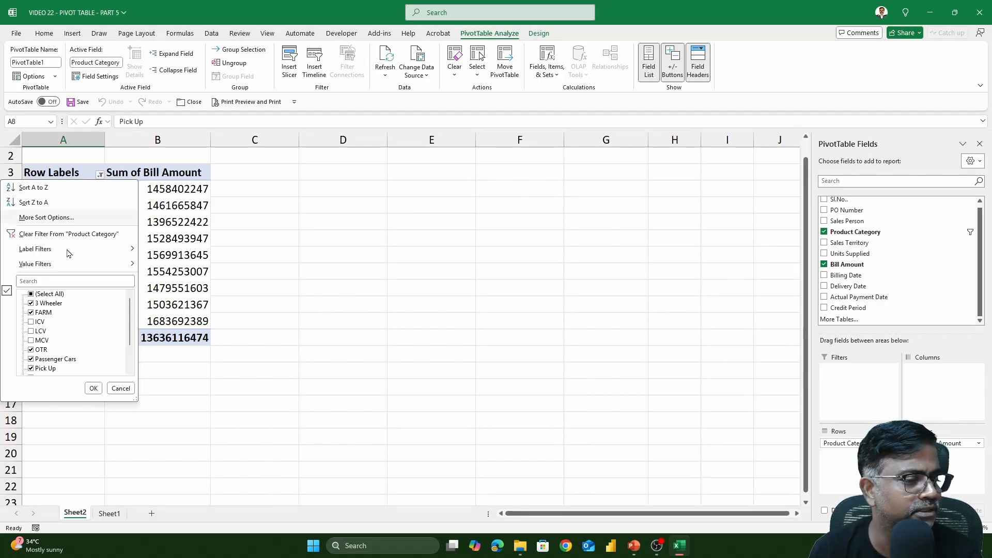
{"action": "left_click", "coordinate": [30, 331]}
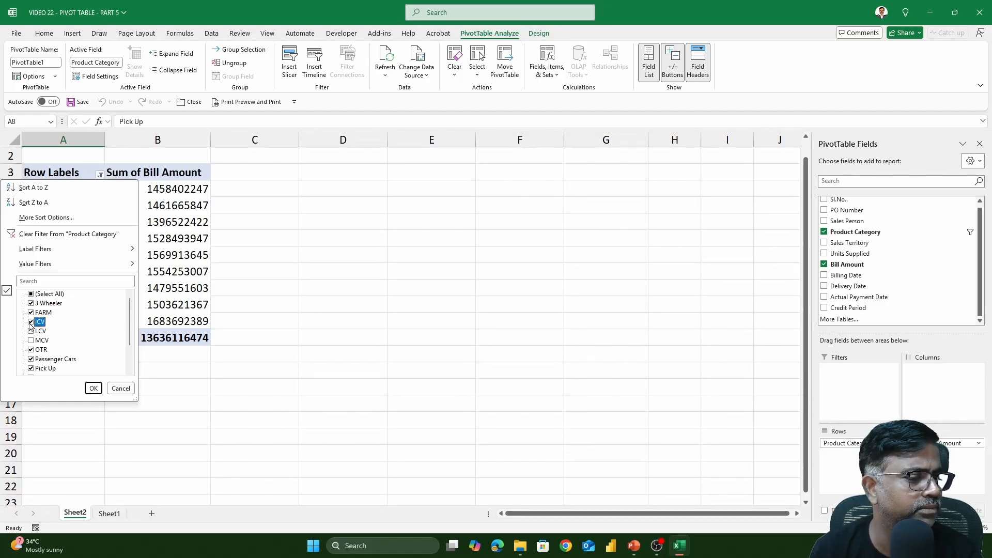
{"action": "left_click", "coordinate": [31, 322]}
{"action": "left_click", "coordinate": [30, 340]}
{"action": "left_click", "coordinate": [93, 389]}
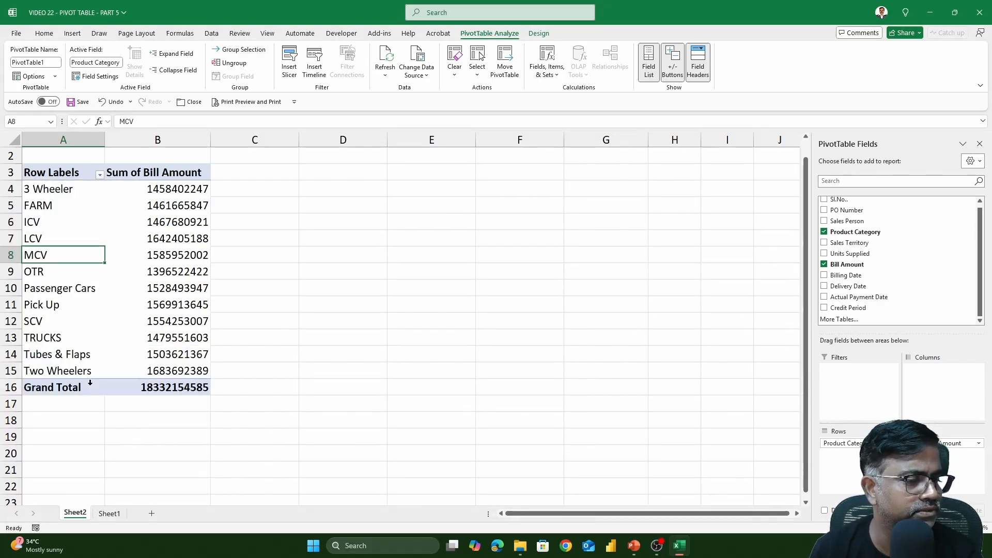